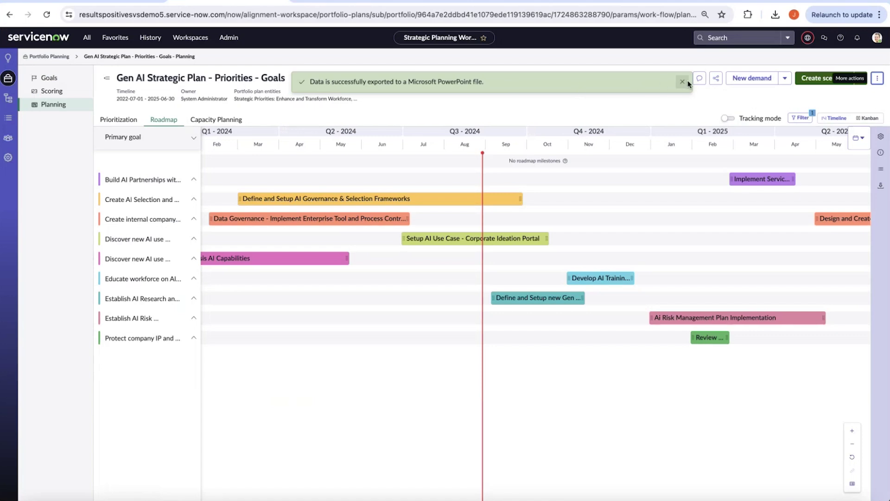
- Dismiss the export notification and display the plan's prioritization as a hierarchy
{"action": "left_click", "coordinate": [682, 81]}
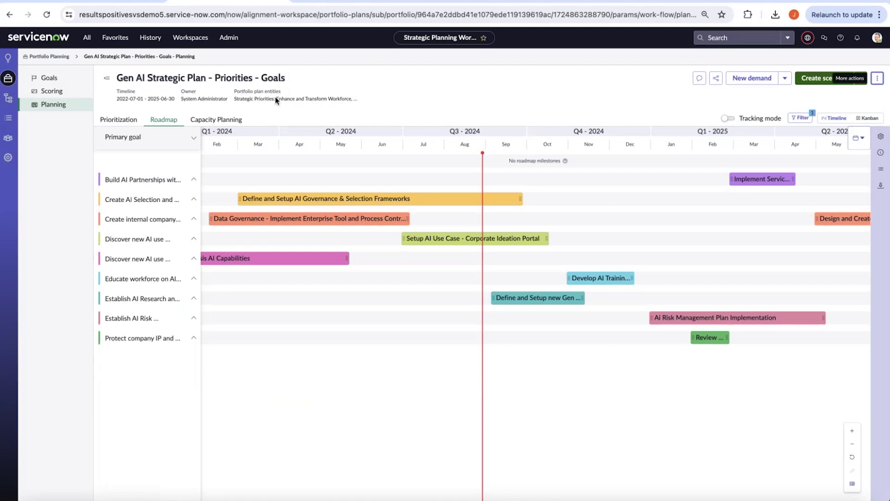
{"action": "left_click", "coordinate": [119, 119]}
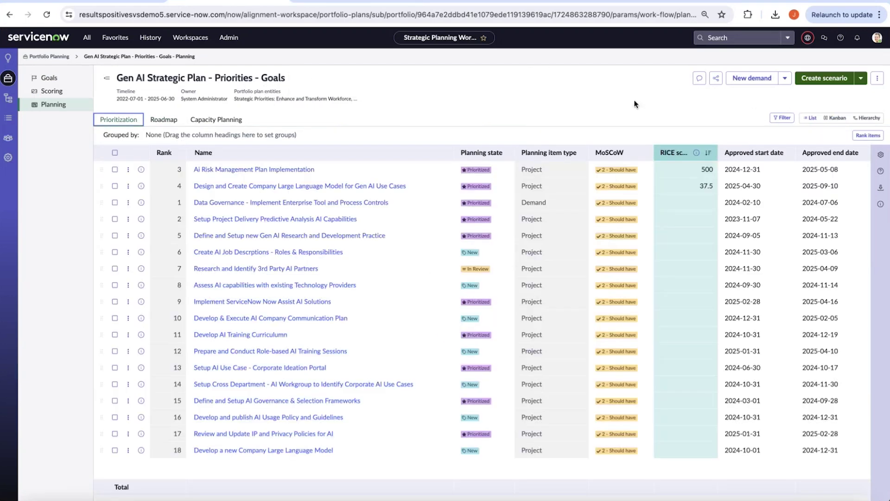
{"action": "left_click", "coordinate": [868, 118]}
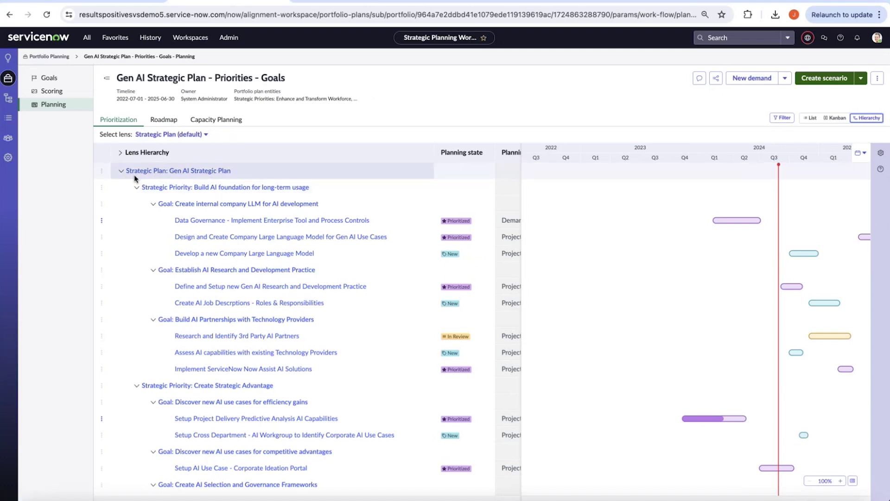
- Collapse and re-expand the Gen AI Strategic Plan row, and examine the priorities, goals and planning items beneath it
{"action": "left_click", "coordinate": [121, 171]}
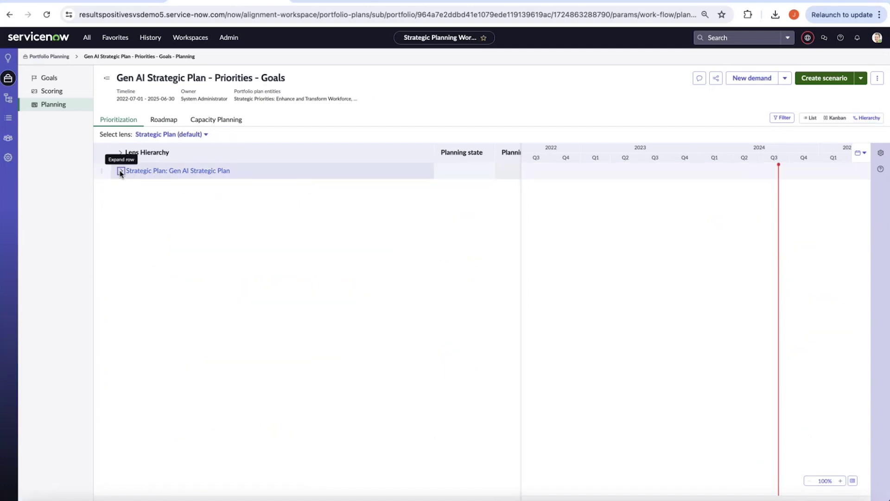
{"action": "left_click", "coordinate": [121, 171]}
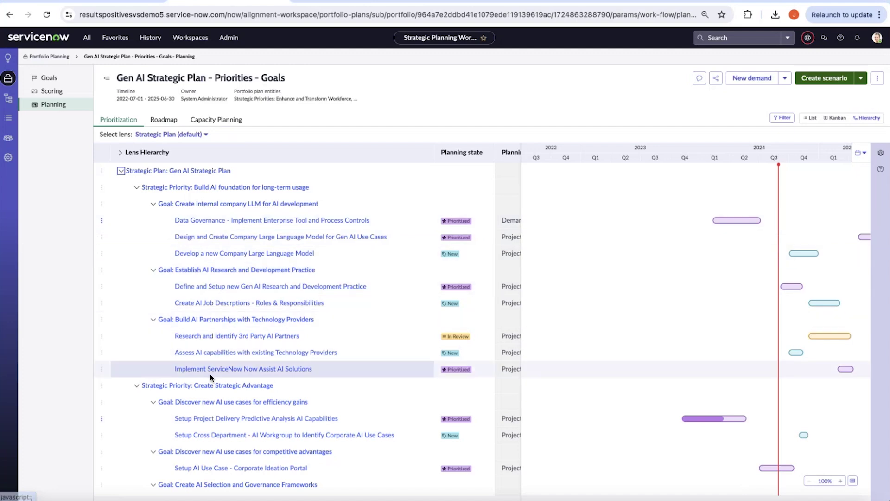
{"action": "scroll", "coordinate": [210, 376], "scroll_direction": "down", "scroll_amount": 3}
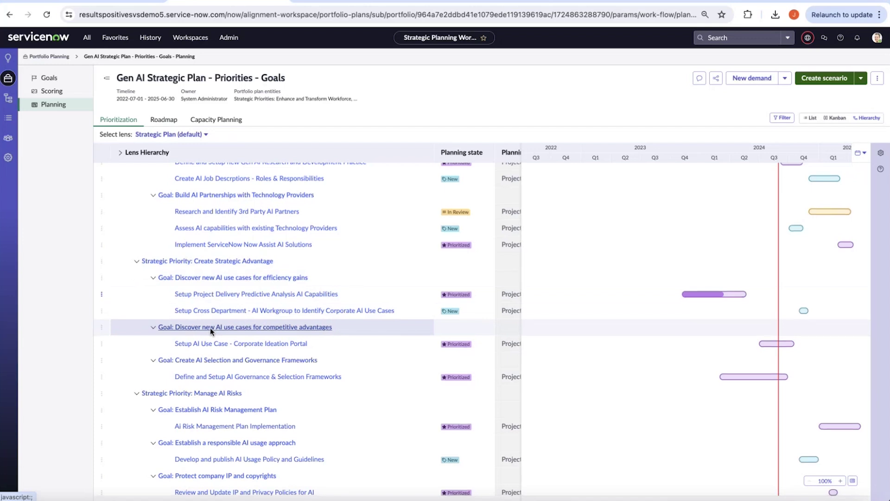
{"action": "scroll", "coordinate": [210, 327], "scroll_direction": "down", "scroll_amount": 2}
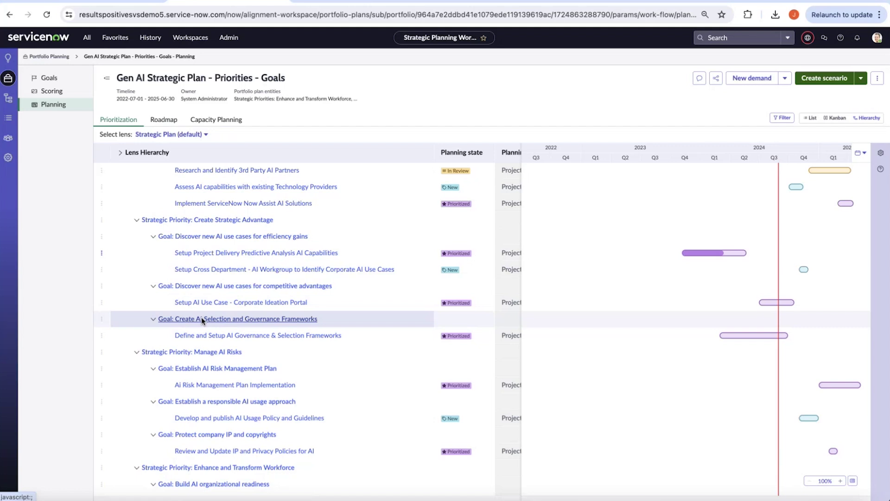
{"action": "scroll", "coordinate": [202, 320], "scroll_direction": "down", "scroll_amount": 3}
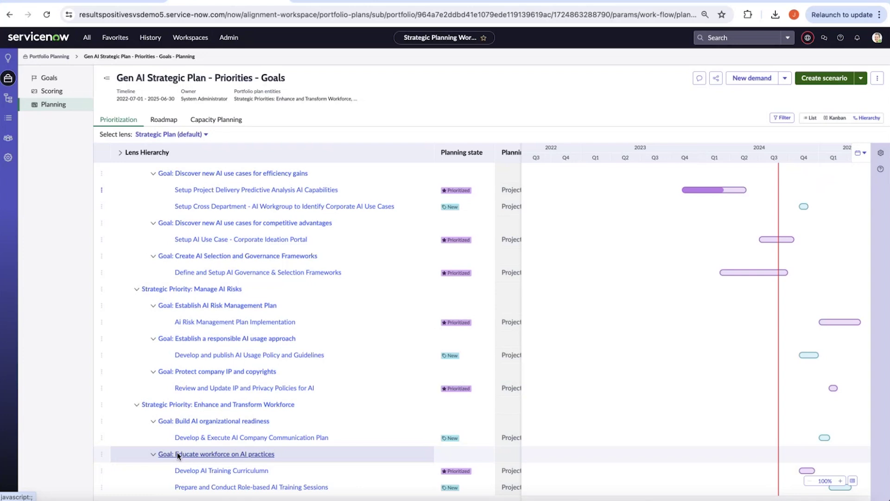
{"action": "scroll", "coordinate": [214, 306], "scroll_direction": "up", "scroll_amount": 2}
{"action": "scroll", "coordinate": [245, 304], "scroll_direction": "up", "scroll_amount": 3}
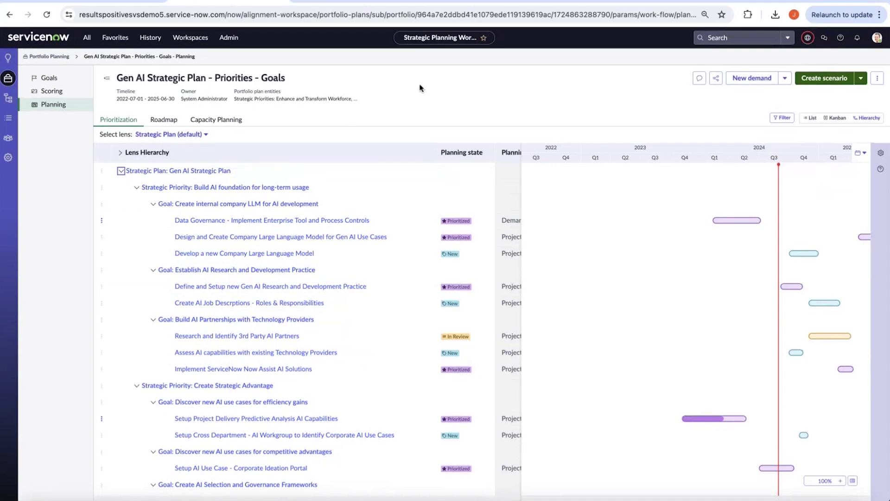
- Look over the plan's roadmap timeline and its capacity planning setup page
{"action": "left_click", "coordinate": [157, 118]}
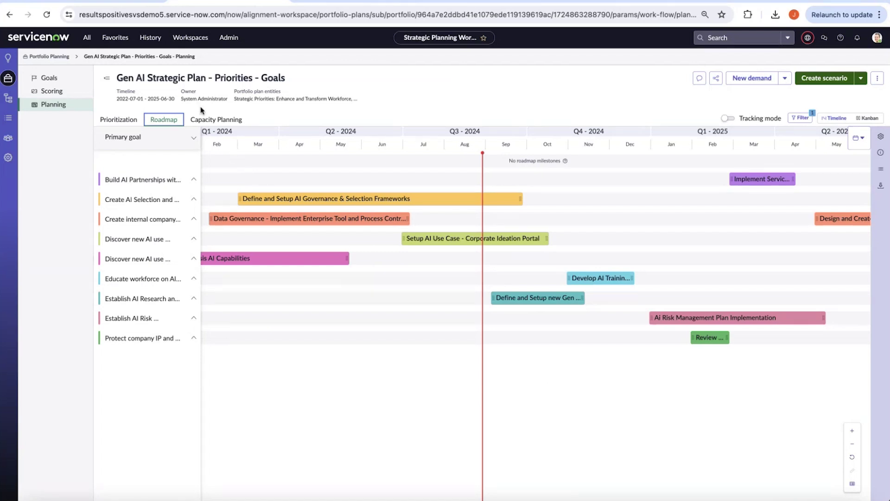
{"action": "left_click", "coordinate": [211, 121]}
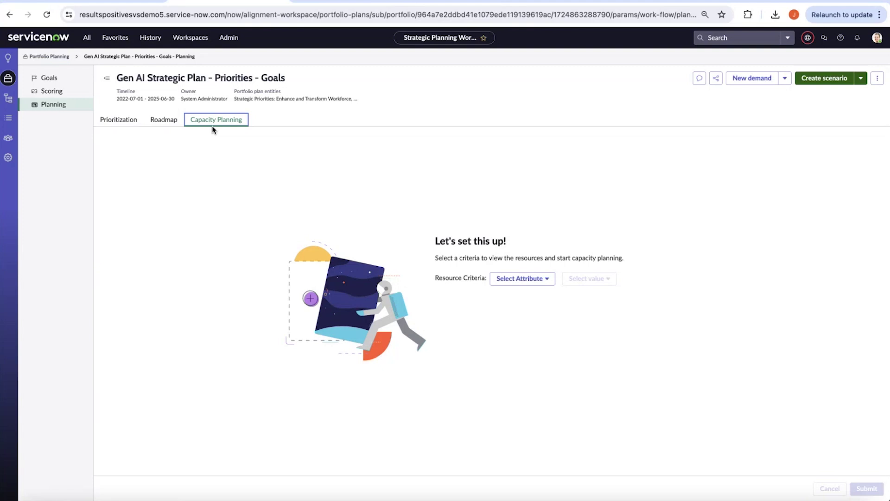
{"action": "left_click", "coordinate": [163, 119]}
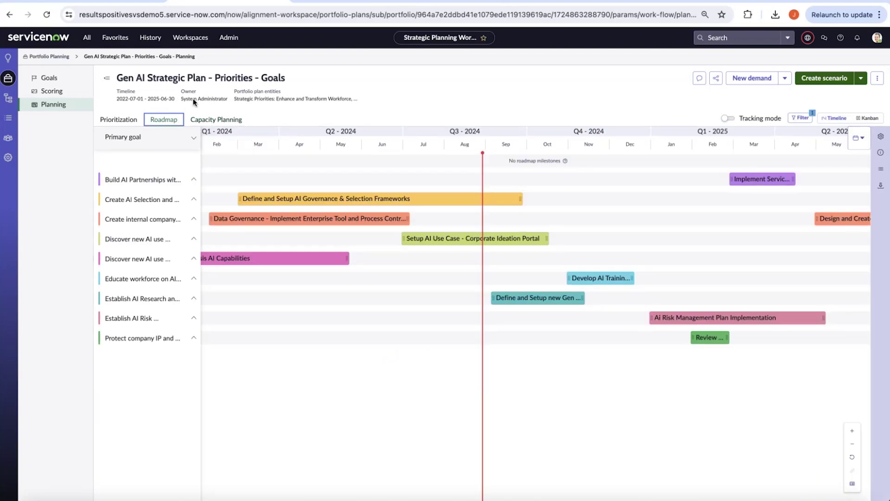
- In the prioritization hierarchy, widen the table area over the timeline to review the item columns through Primary goal
{"action": "left_click", "coordinate": [110, 119]}
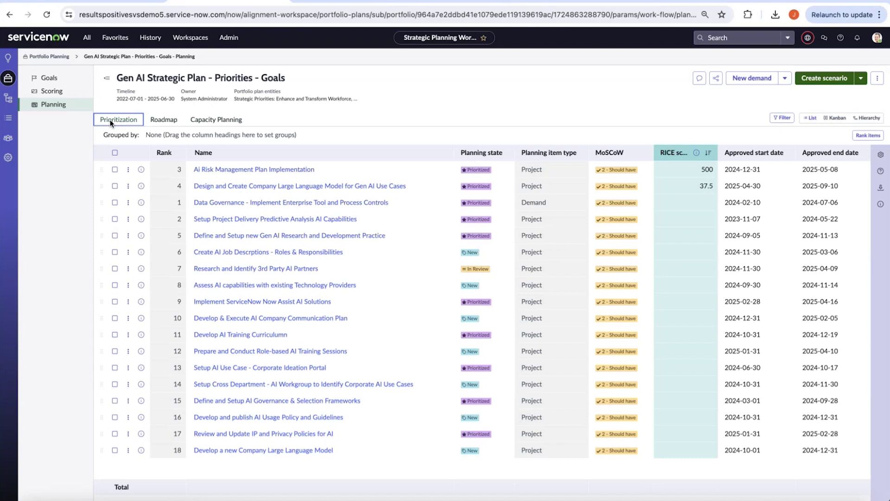
{"action": "left_click", "coordinate": [864, 117]}
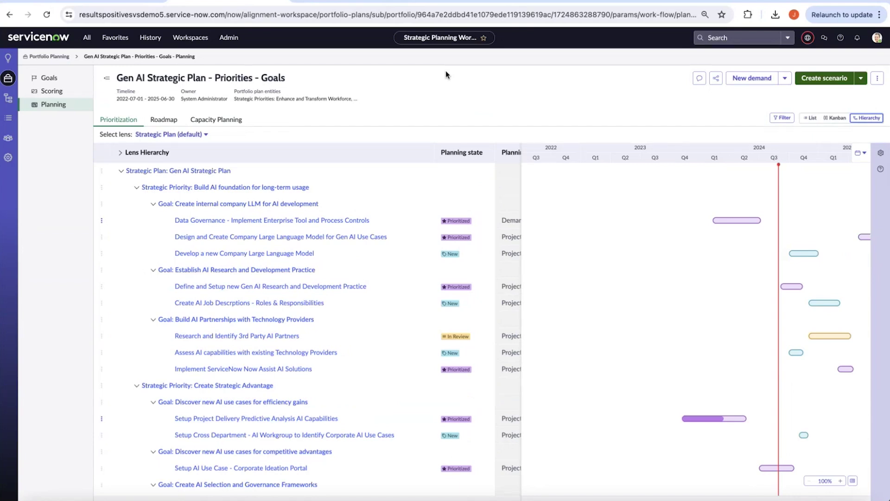
{"action": "left_click", "coordinate": [521, 165]}
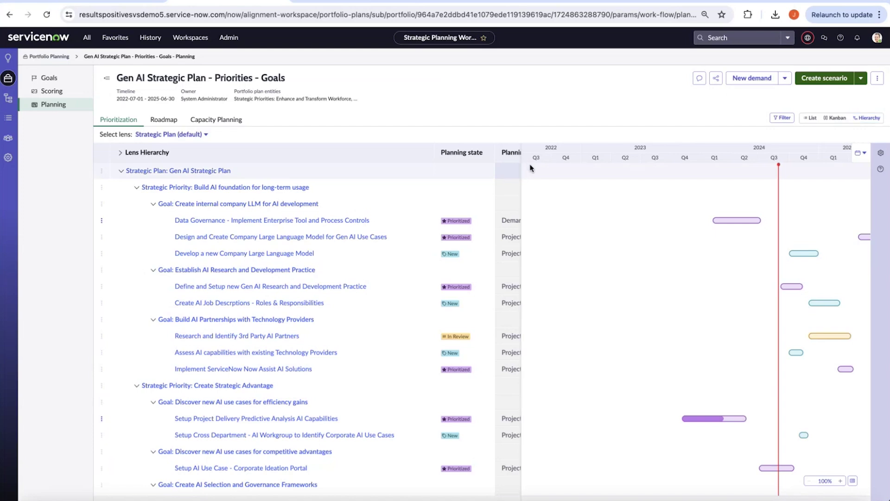
{"action": "left_click_drag", "start_coordinate": [521, 149], "coordinate": [765, 180]}
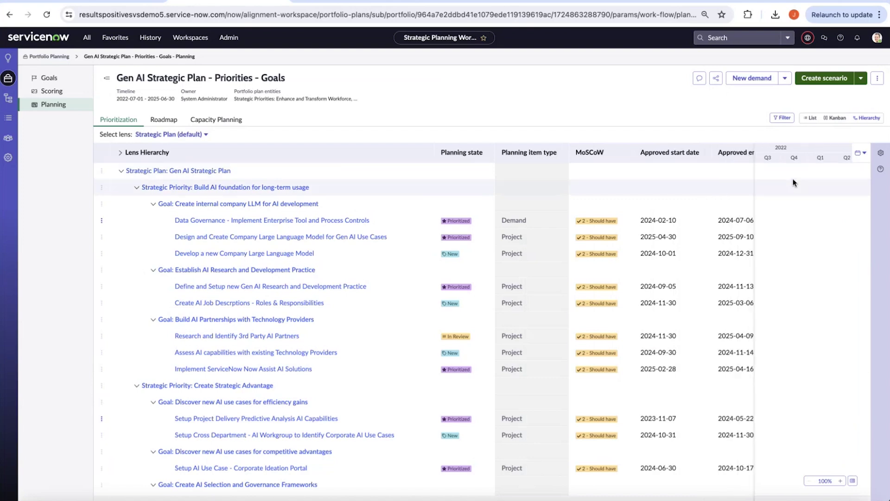
{"action": "scroll", "coordinate": [737, 197], "scroll_direction": "right", "scroll_amount": 2}
{"action": "scroll", "coordinate": [737, 197], "scroll_direction": "right", "scroll_amount": 5}
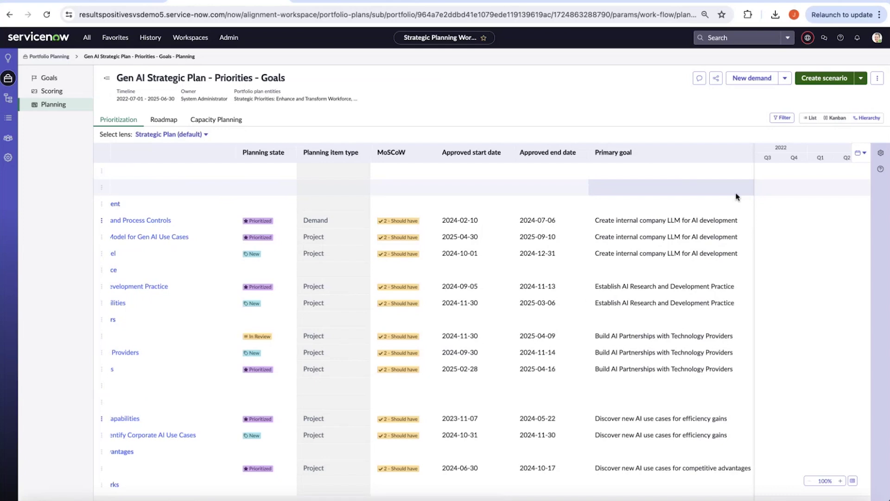
{"action": "scroll", "coordinate": [736, 197], "scroll_direction": "left", "scroll_amount": 5}
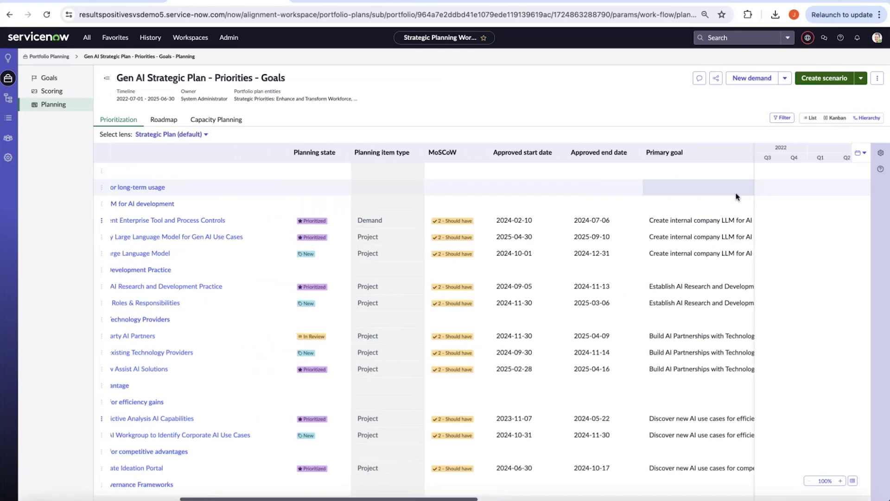
{"action": "scroll", "coordinate": [737, 198], "scroll_direction": "left", "scroll_amount": 2}
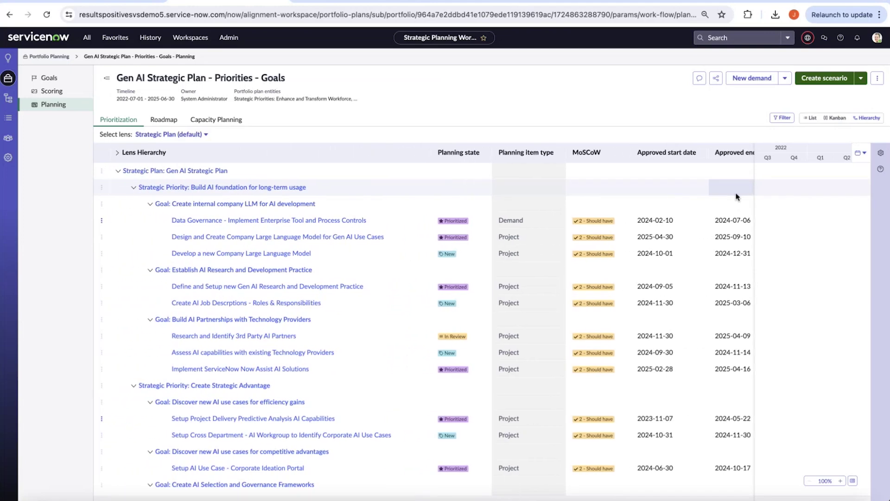
{"action": "scroll", "coordinate": [736, 197], "scroll_direction": "left", "scroll_amount": 1}
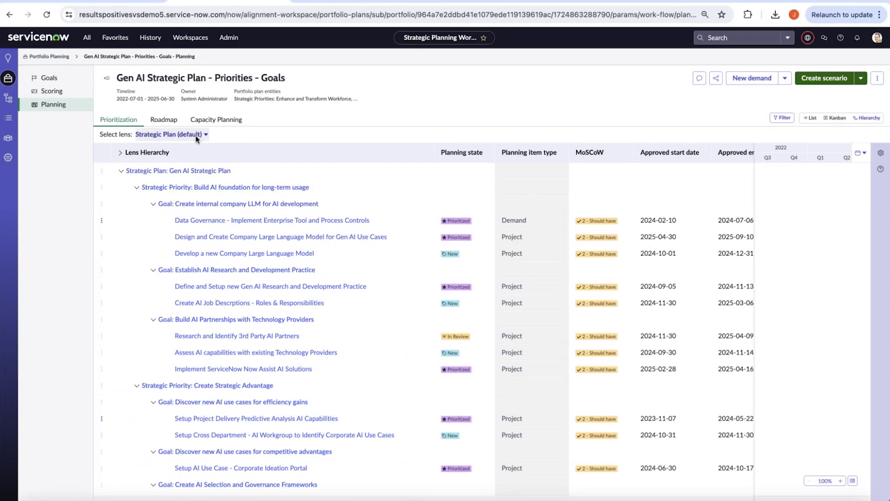
- Show the prioritization items as a flat list and review its columns through Percent complete
{"action": "left_click", "coordinate": [115, 120]}
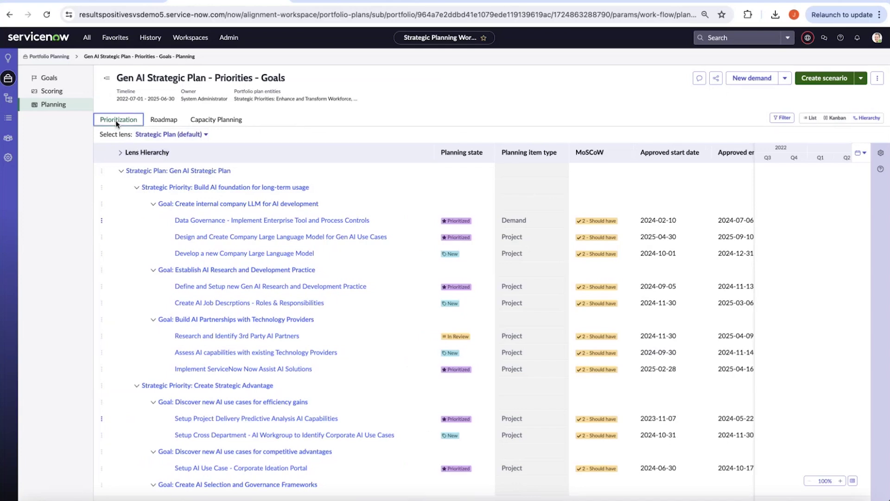
{"action": "left_click", "coordinate": [810, 118]}
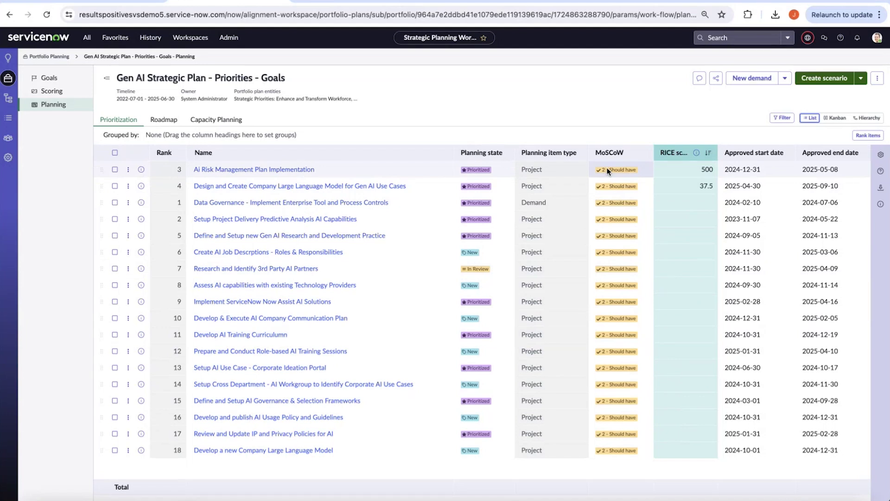
{"action": "scroll", "coordinate": [607, 171], "scroll_direction": "right", "scroll_amount": 5}
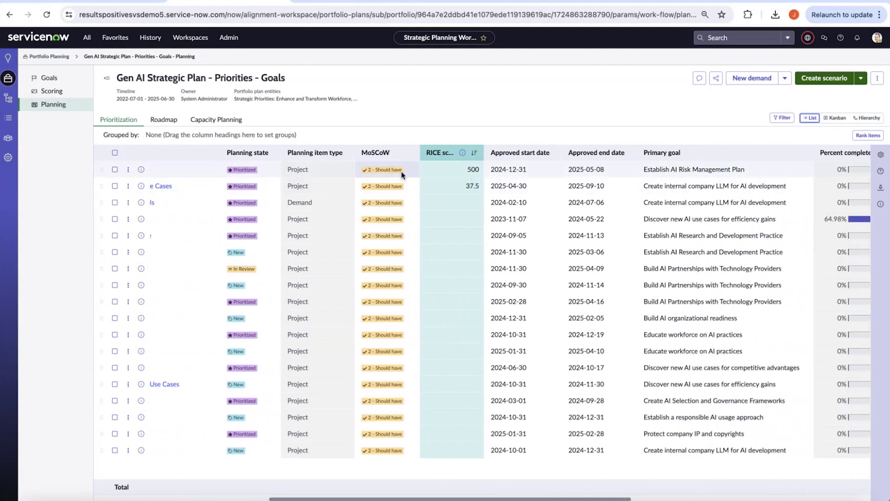
{"action": "scroll", "coordinate": [396, 205], "scroll_direction": "left", "scroll_amount": 5}
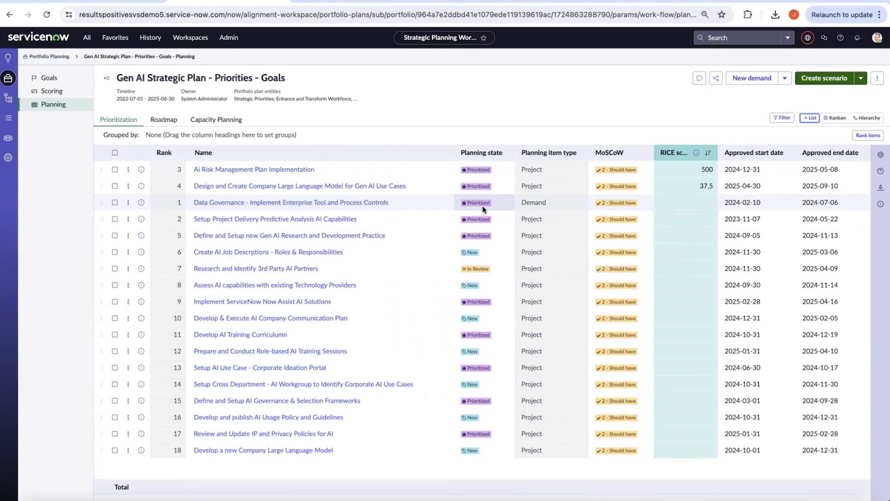
- Score the Data Governance demand under RICE with Reach 500, Impact five stars, Confidence High and Effort M
{"action": "left_click", "coordinate": [54, 92]}
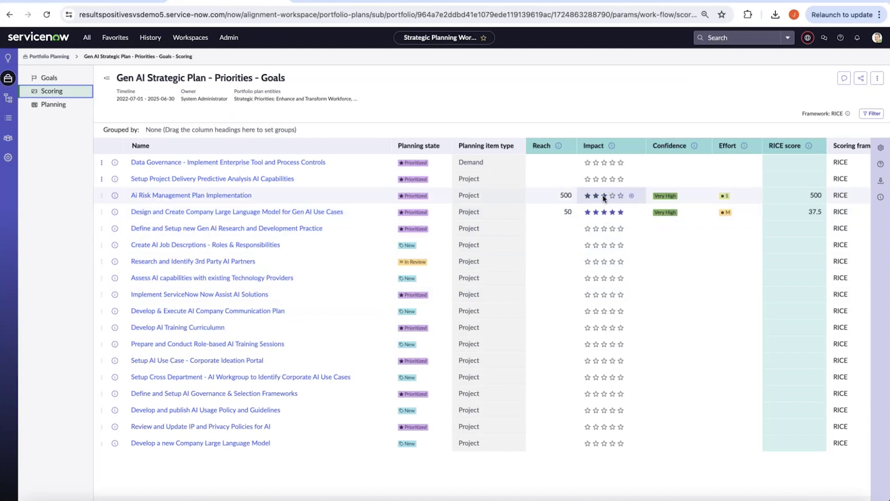
{"action": "left_click", "coordinate": [550, 165]}
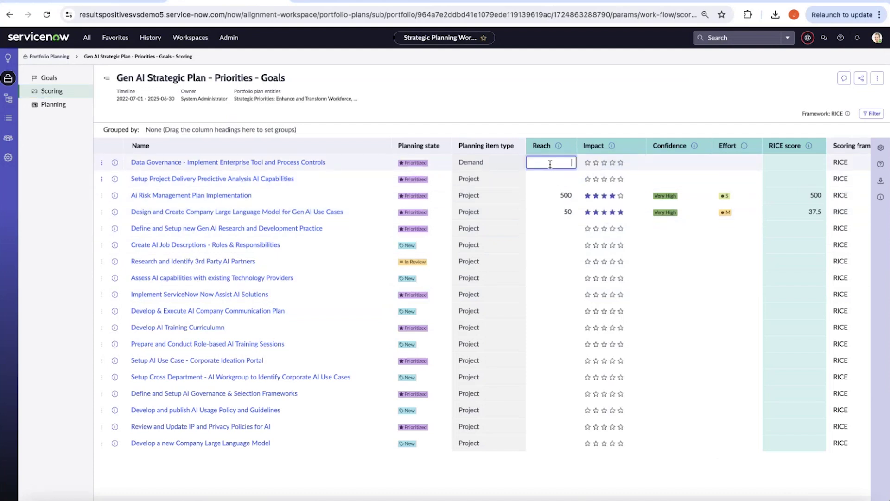
{"action": "type", "text": "500"}
{"action": "left_click", "coordinate": [619, 163]}
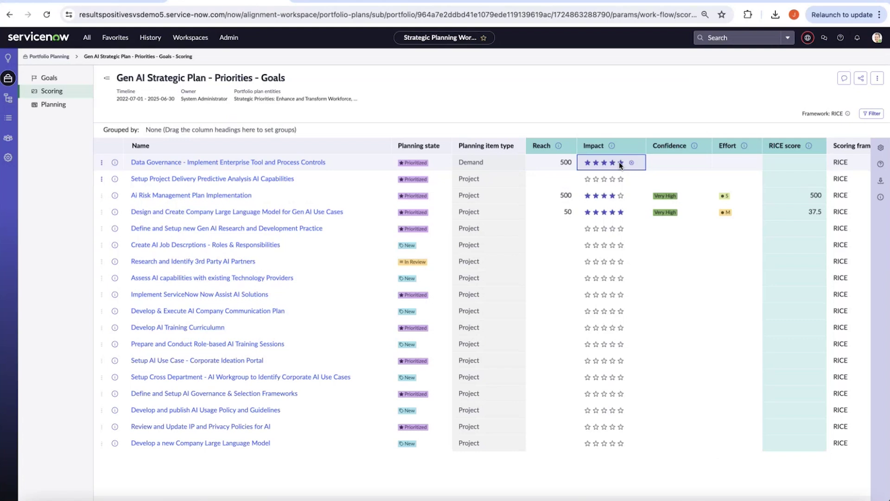
{"action": "left_click", "coordinate": [670, 162]}
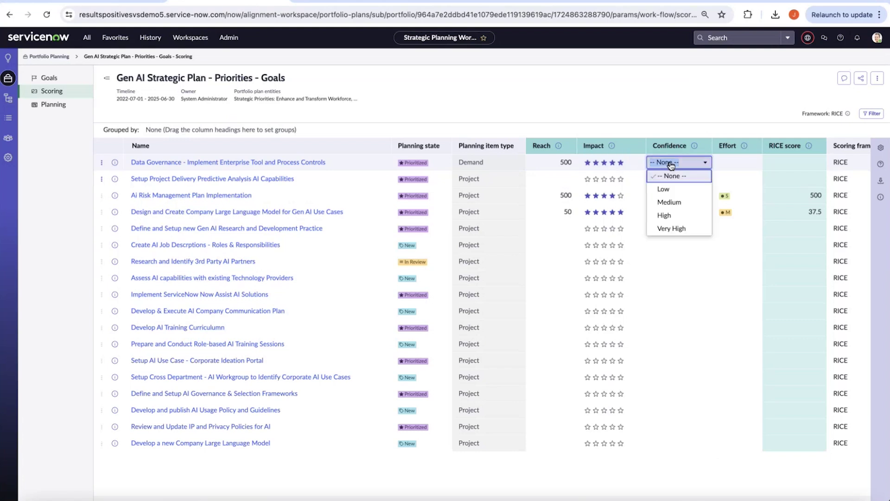
{"action": "left_click", "coordinate": [667, 215]}
{"action": "left_click", "coordinate": [736, 165]}
{"action": "left_click", "coordinate": [736, 215]}
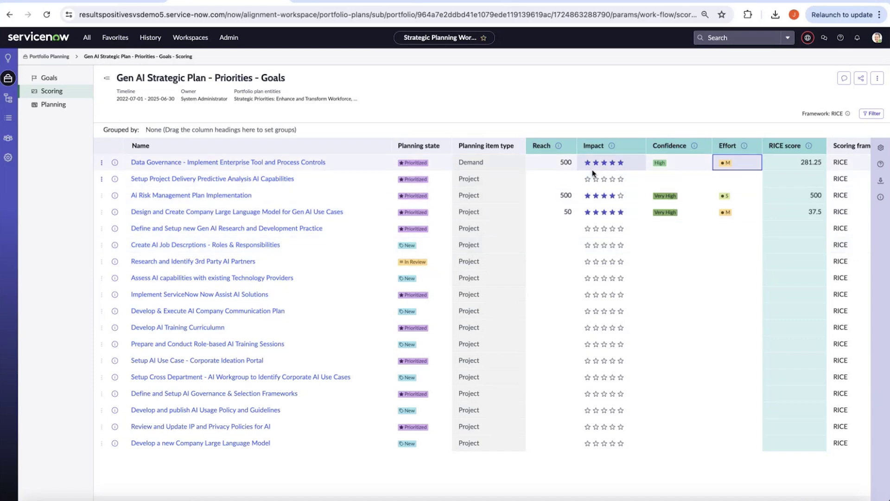
{"action": "left_click", "coordinate": [612, 245]}
{"action": "left_click", "coordinate": [612, 261]}
{"action": "left_click", "coordinate": [612, 278]}
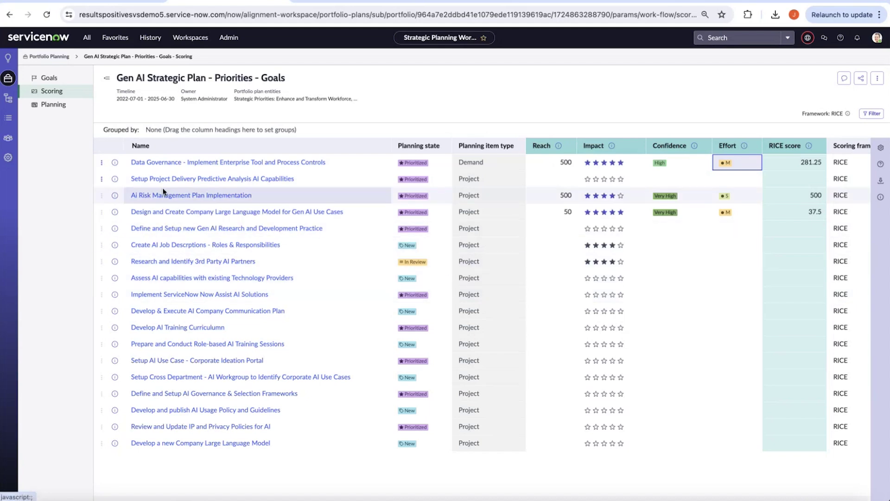
- Return to the planning list and sort the items by RICE score in descending order
{"action": "left_click", "coordinate": [53, 106]}
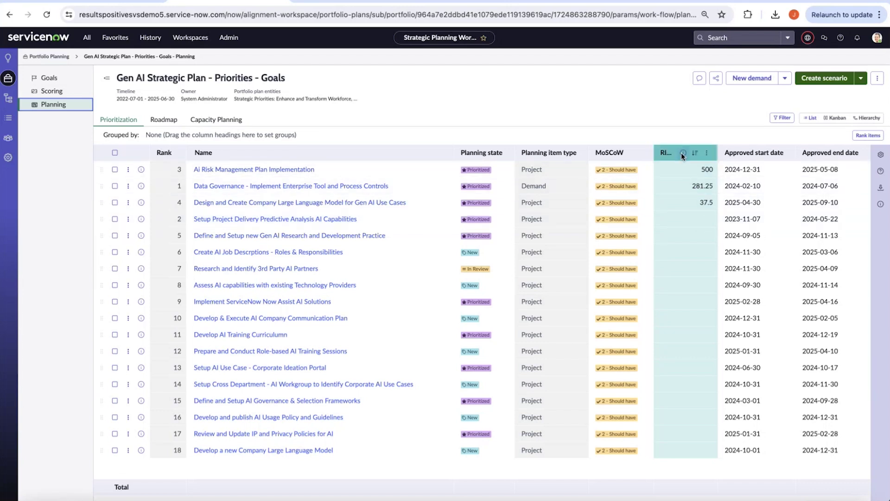
{"action": "left_click", "coordinate": [665, 157]}
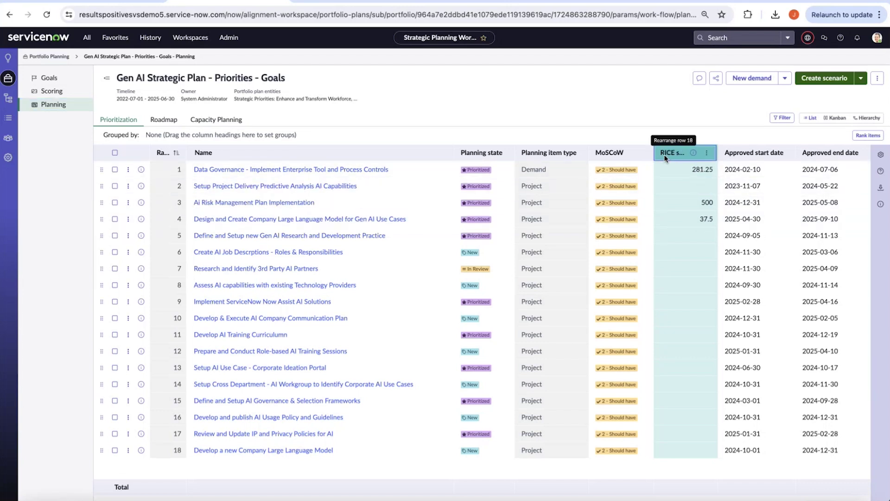
{"action": "left_click", "coordinate": [666, 156]}
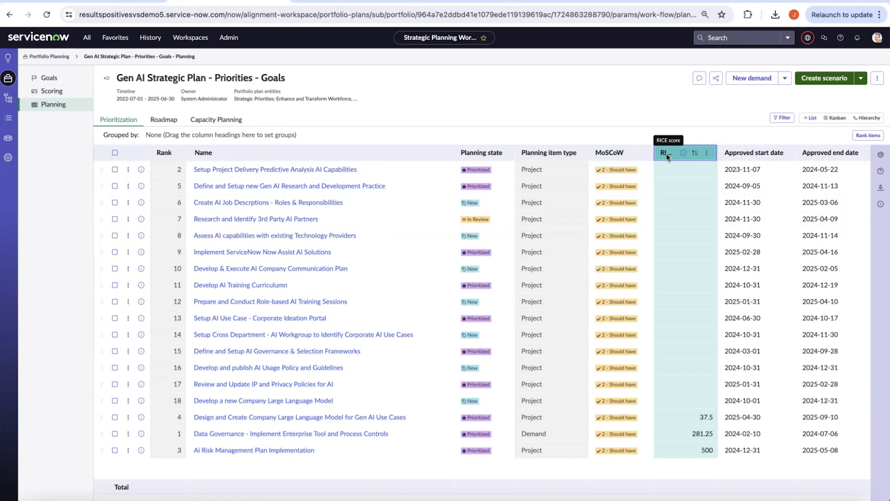
{"action": "left_click", "coordinate": [669, 156]}
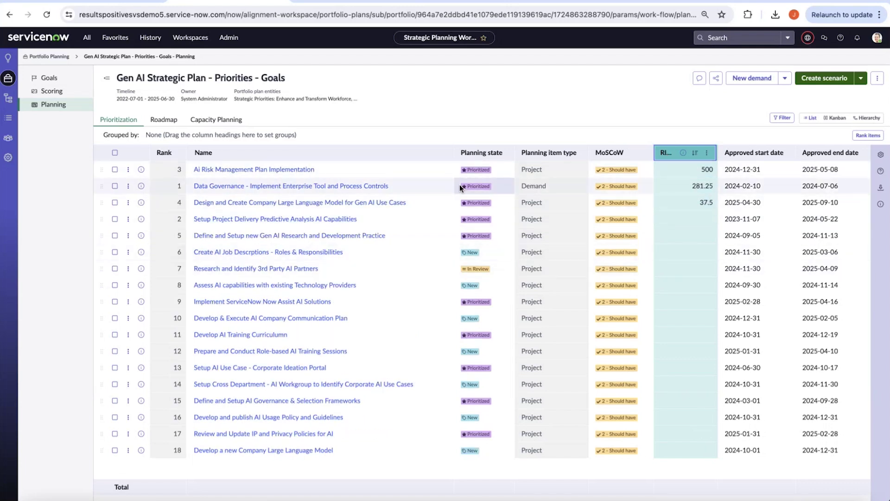
- Check the planning state options of Ai Risk Management Plan Implementation, keep Prioritized, and view the prioritized items on the roadmap
{"action": "left_click", "coordinate": [486, 174]}
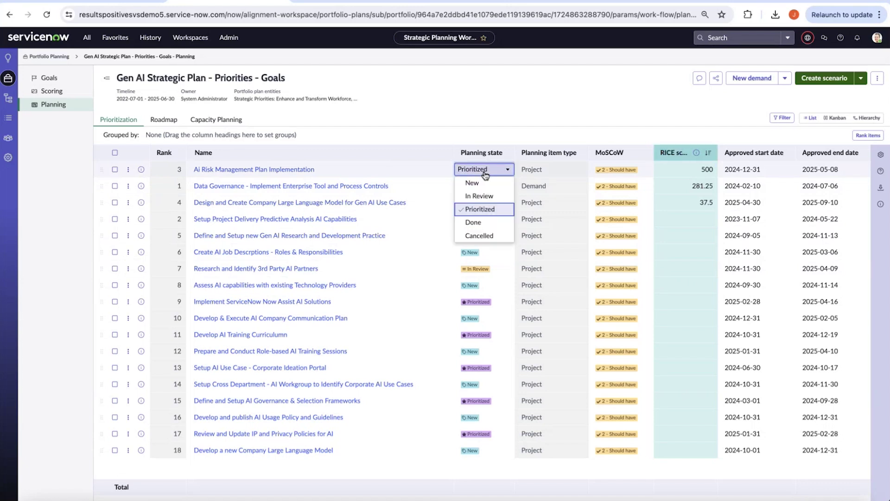
{"action": "left_click", "coordinate": [482, 210]}
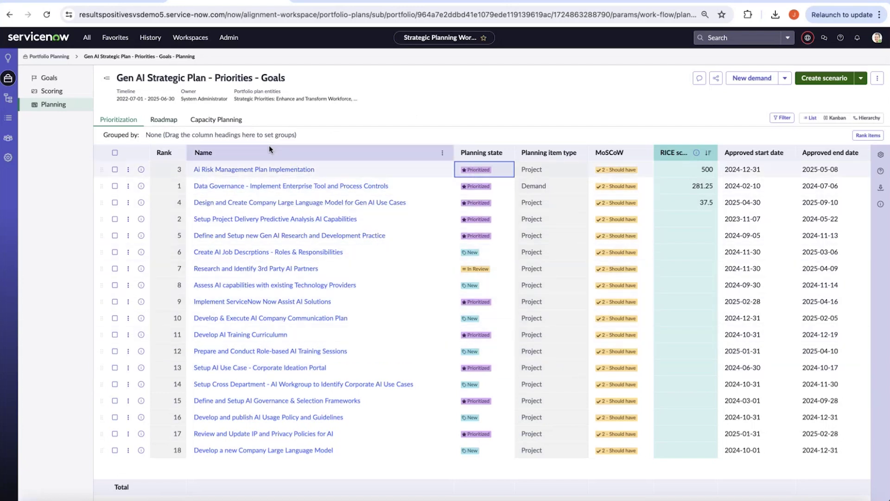
{"action": "left_click", "coordinate": [169, 119]}
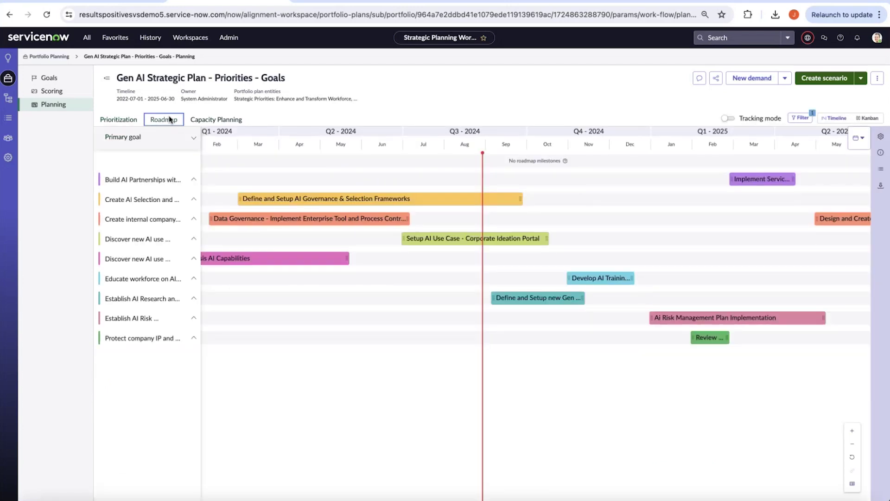
- Group the prioritization list by Primary goal with MoSCoW as the second level, and expand all groups
{"action": "left_click", "coordinate": [113, 121]}
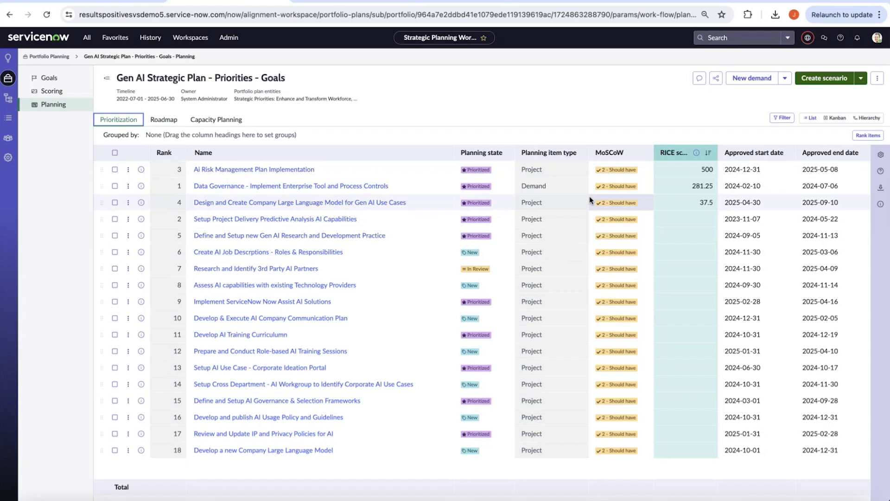
{"action": "scroll", "coordinate": [590, 200], "scroll_direction": "right", "scroll_amount": 5}
{"action": "left_click_drag", "start_coordinate": [754, 151], "coordinate": [740, 135]}
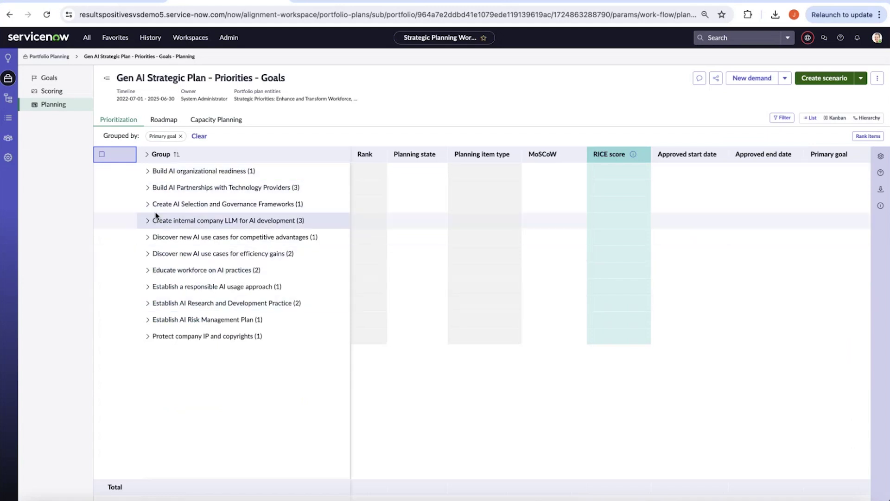
{"action": "left_click", "coordinate": [146, 154]}
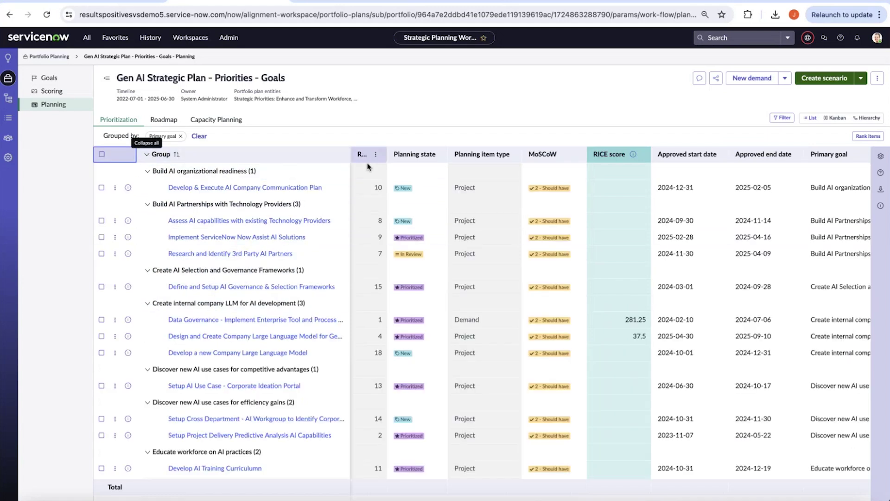
{"action": "left_click", "coordinate": [561, 158]}
{"action": "left_click_drag", "start_coordinate": [561, 155], "coordinate": [451, 132]}
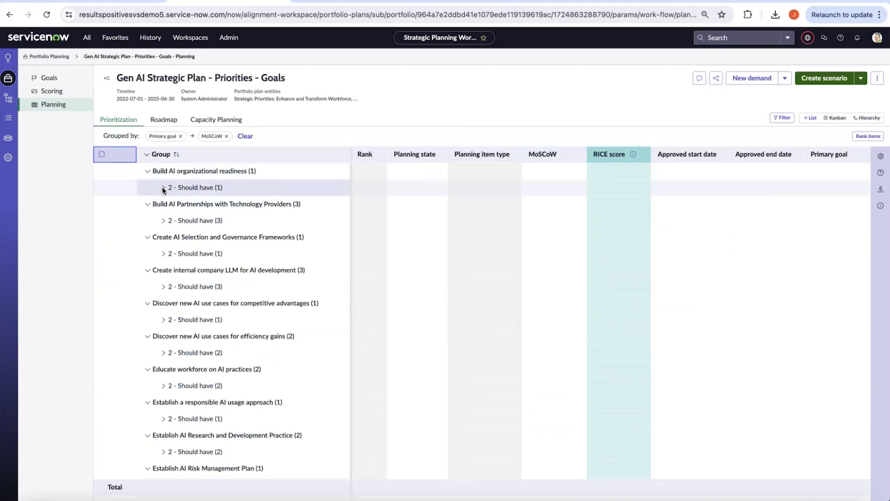
{"action": "left_click", "coordinate": [146, 155]}
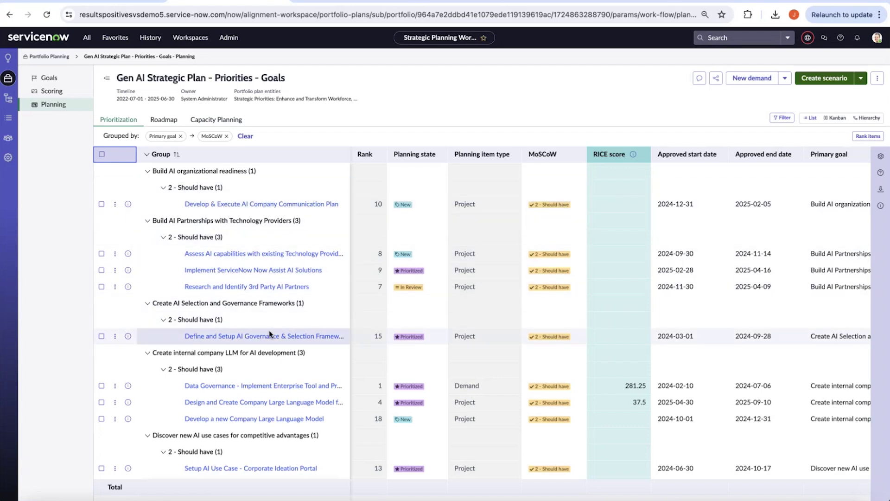
- Set the planning state of Research and Identify 3rd Party AI Partners to Prioritized and check its bar on the roadmap
{"action": "left_click", "coordinate": [418, 288]}
{"action": "left_click", "coordinate": [418, 288]}
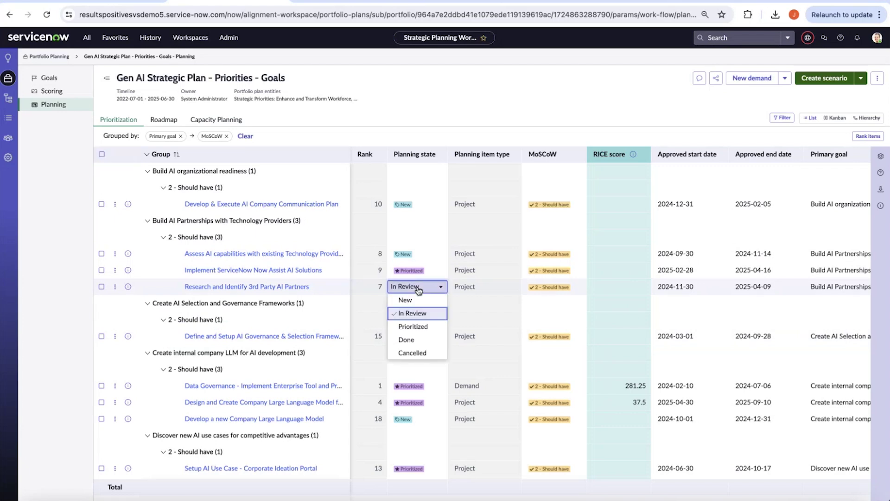
{"action": "left_click", "coordinate": [418, 327]}
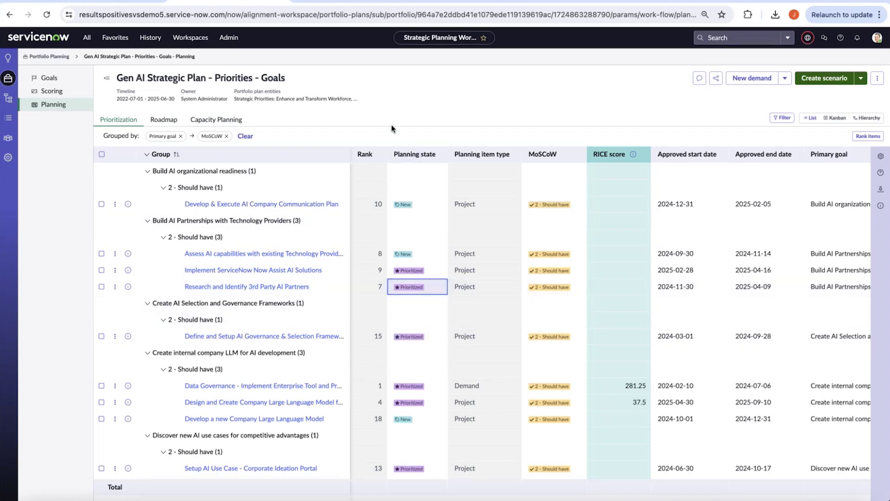
{"action": "left_click", "coordinate": [163, 119]}
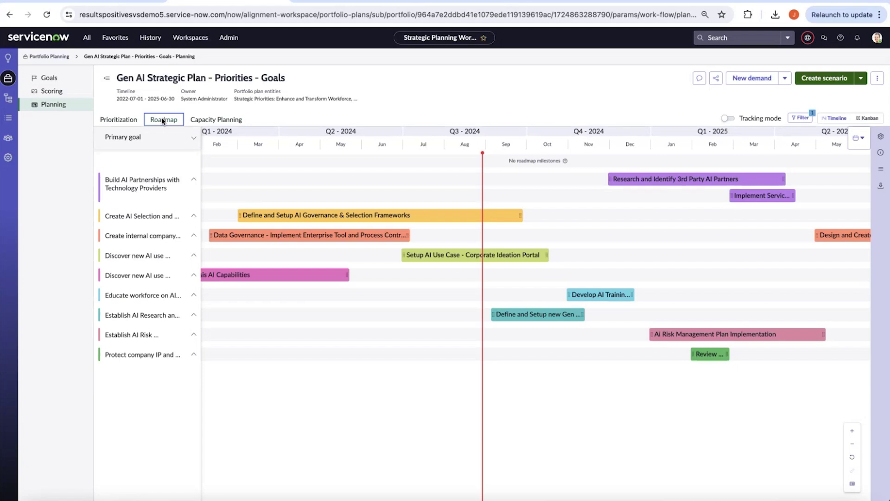
{"action": "left_click", "coordinate": [662, 182]}
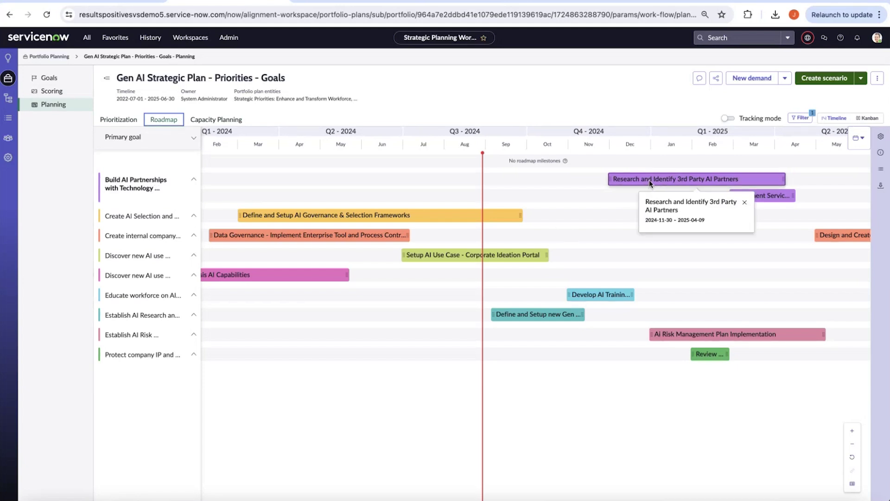
{"action": "left_click", "coordinate": [622, 244]}
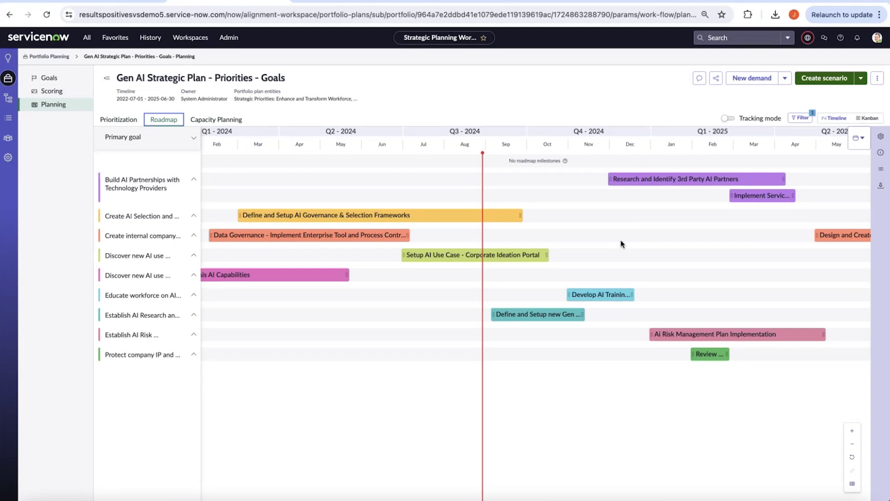
- Open the Strategic Plans list, look over the blank form for a new strategic plan, and return to the list unsaved
{"action": "left_click", "coordinate": [124, 119]}
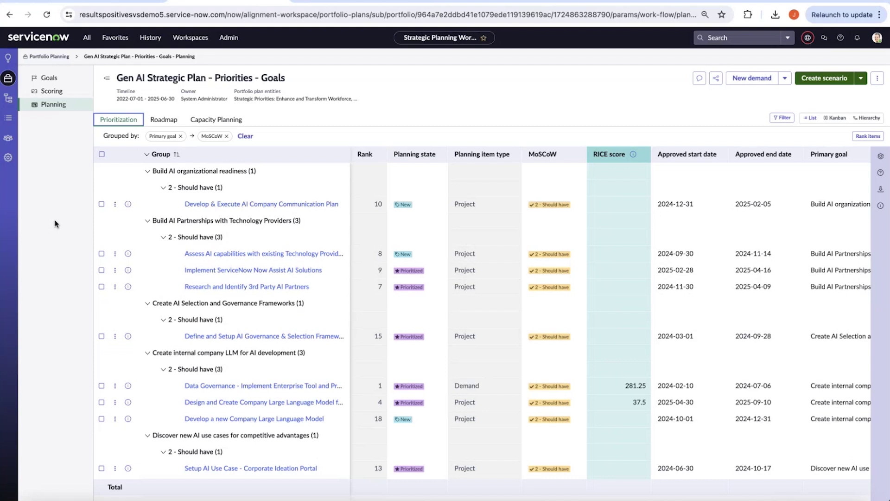
{"action": "left_click", "coordinate": [10, 122]}
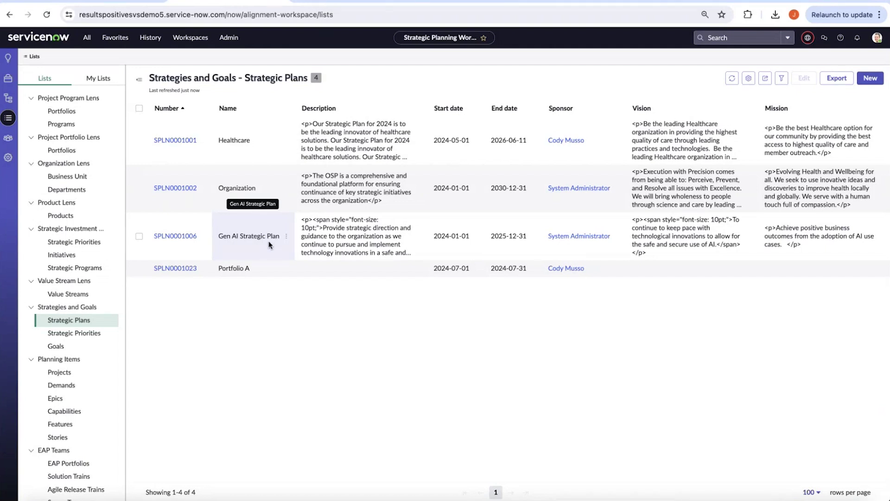
{"action": "left_click", "coordinate": [874, 79]}
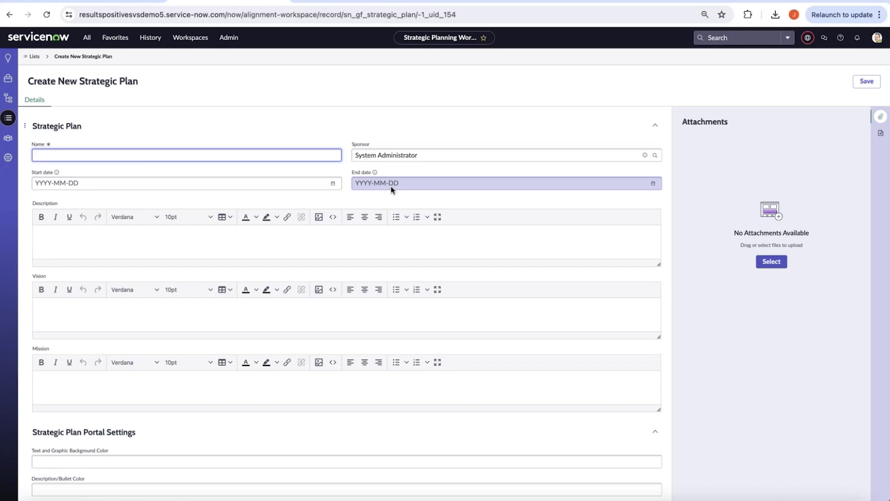
{"action": "left_click", "coordinate": [168, 239]}
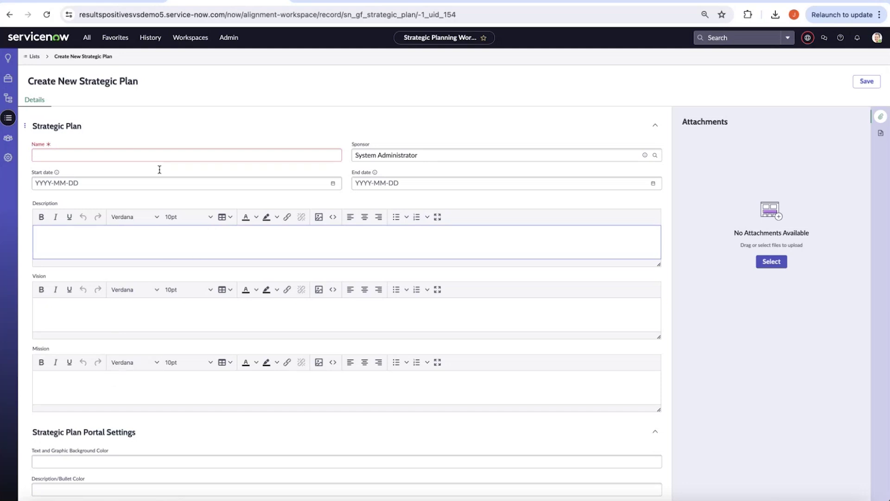
{"action": "left_click", "coordinate": [31, 56]}
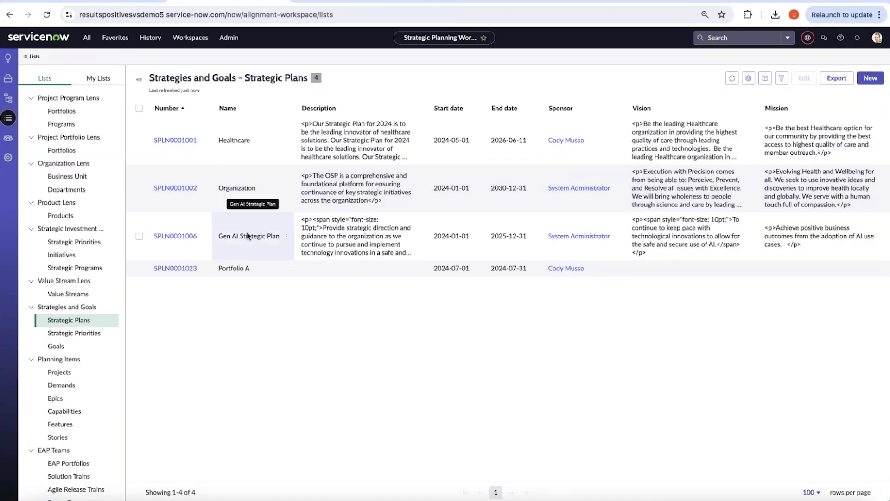
- Open the Gen AI Strategic Plan record and review its details, values and strategic priorities
{"action": "left_click", "coordinate": [169, 236]}
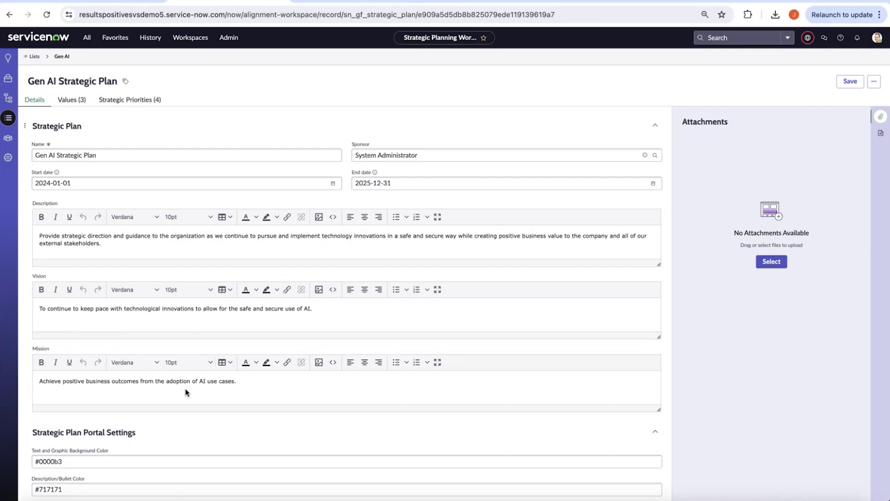
{"action": "left_click", "coordinate": [68, 100]}
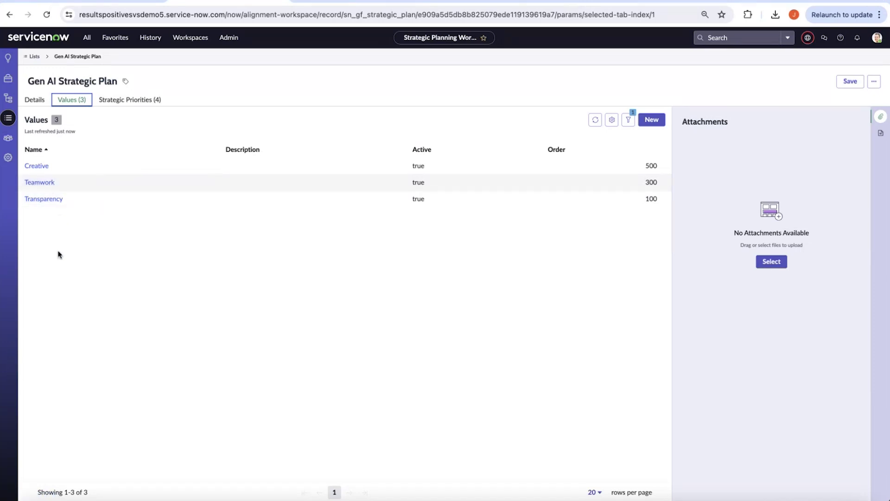
{"action": "left_click", "coordinate": [120, 101]}
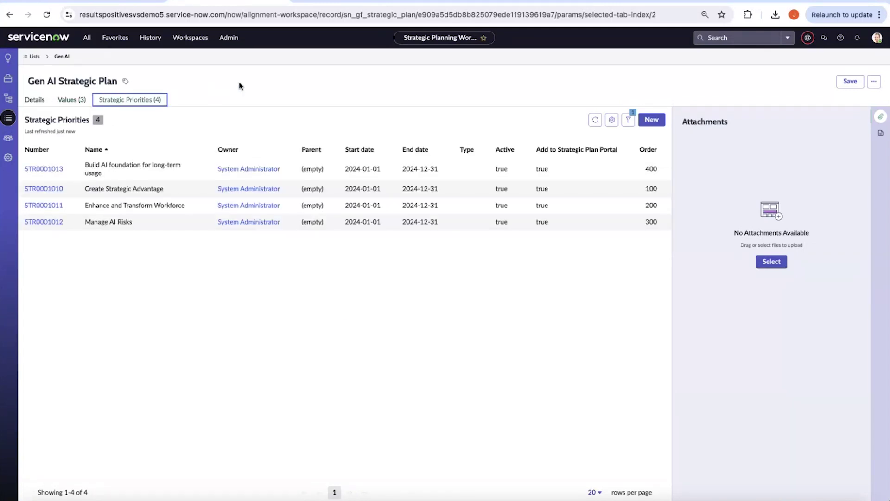
{"action": "left_click", "coordinate": [65, 100]}
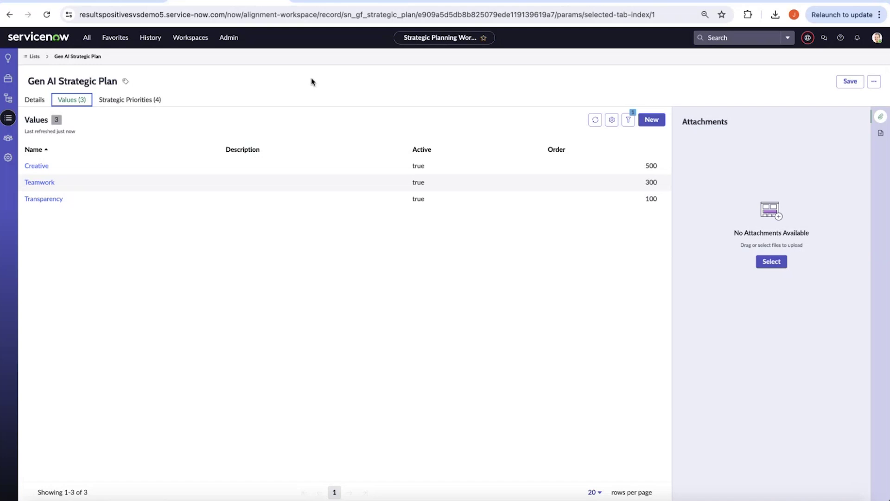
{"action": "left_click", "coordinate": [41, 103]}
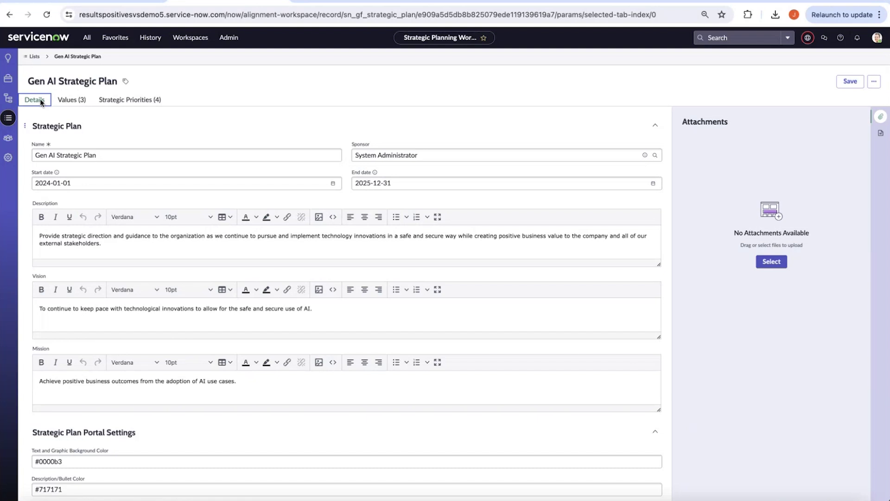
{"action": "left_click", "coordinate": [70, 101]}
{"action": "left_click", "coordinate": [126, 100]}
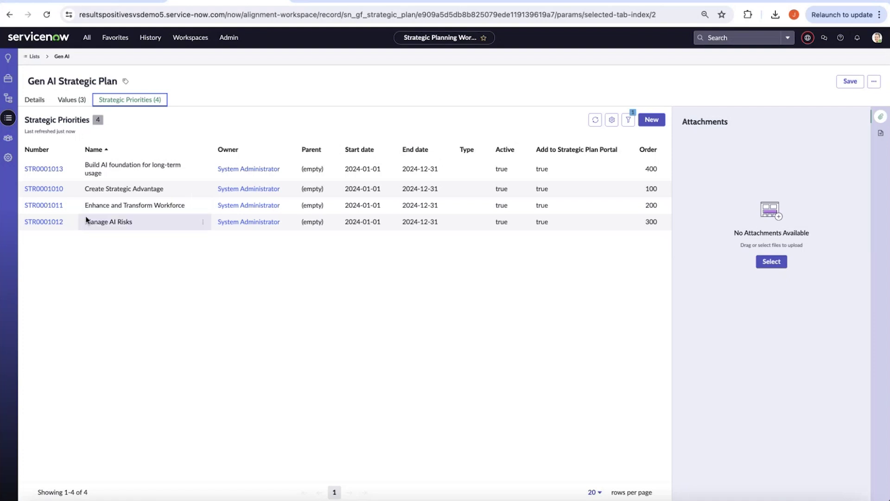
- Open the strategic priority Build AI foundation for long-term usage and review its details and goals
{"action": "left_click", "coordinate": [51, 168]}
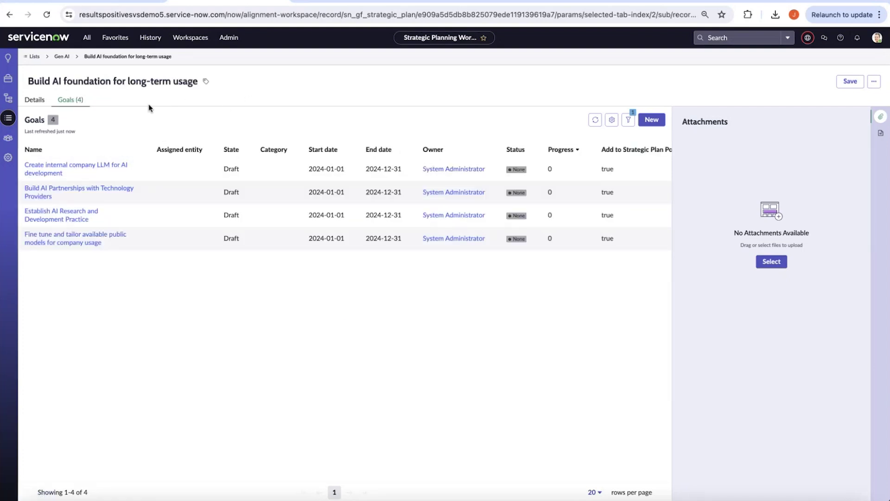
{"action": "left_click", "coordinate": [35, 99]}
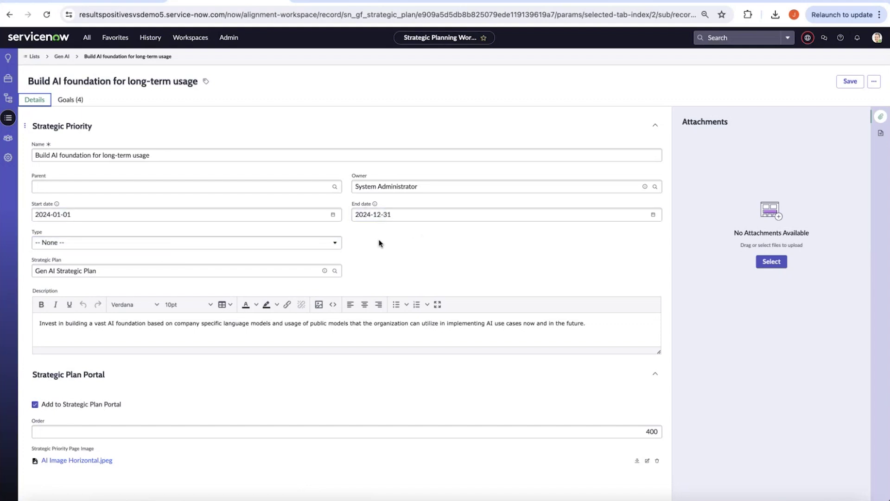
{"action": "left_click", "coordinate": [71, 100]}
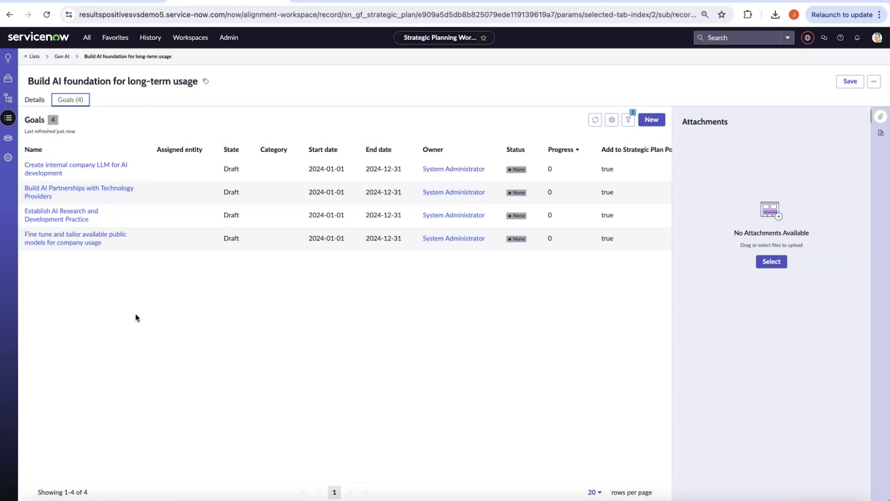
- Open the goal Establish AI Research and Development Practice and review its details, quantitative targets and qualitative targets
{"action": "left_click", "coordinate": [62, 219]}
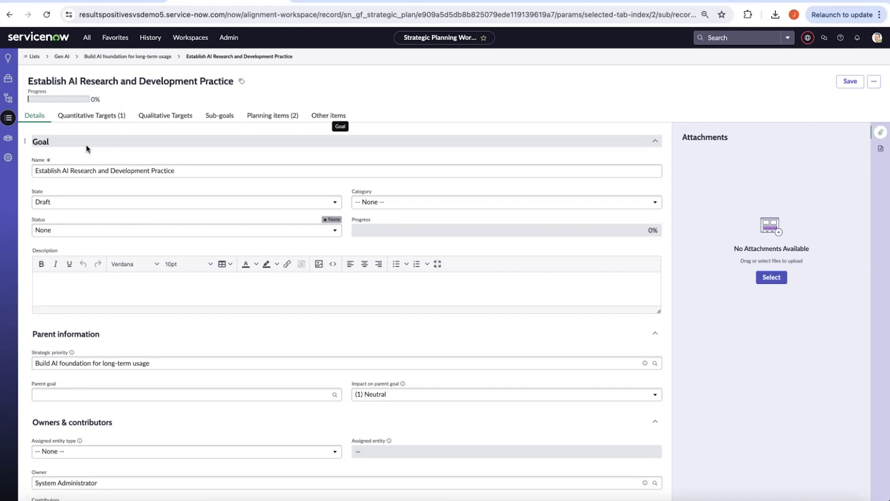
{"action": "scroll", "coordinate": [119, 439], "scroll_direction": "down", "scroll_amount": 2}
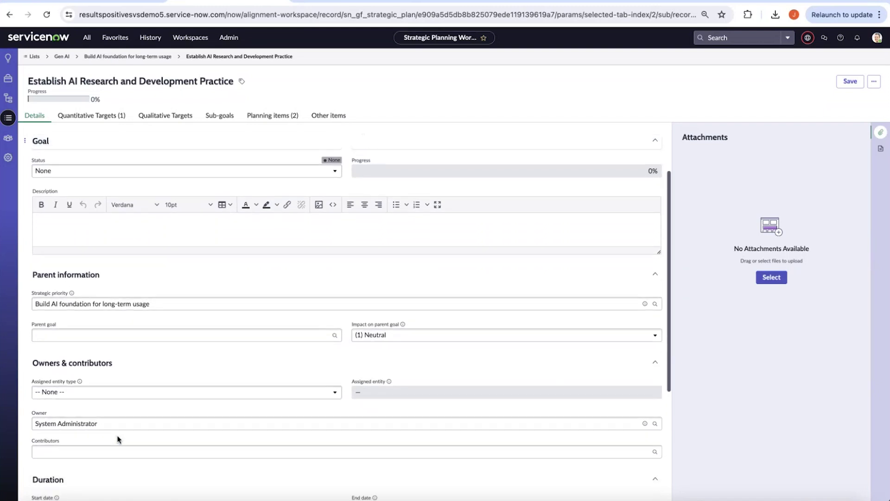
{"action": "scroll", "coordinate": [119, 439], "scroll_direction": "up", "scroll_amount": 2}
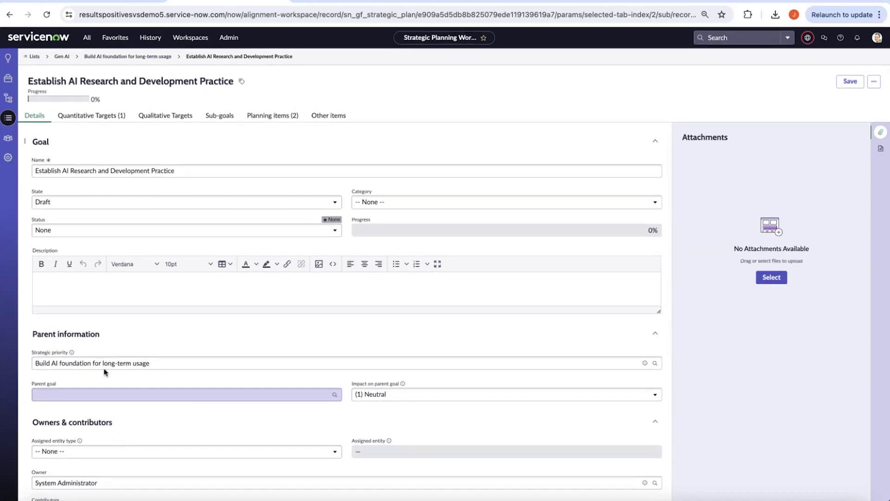
{"action": "left_click", "coordinate": [87, 116]}
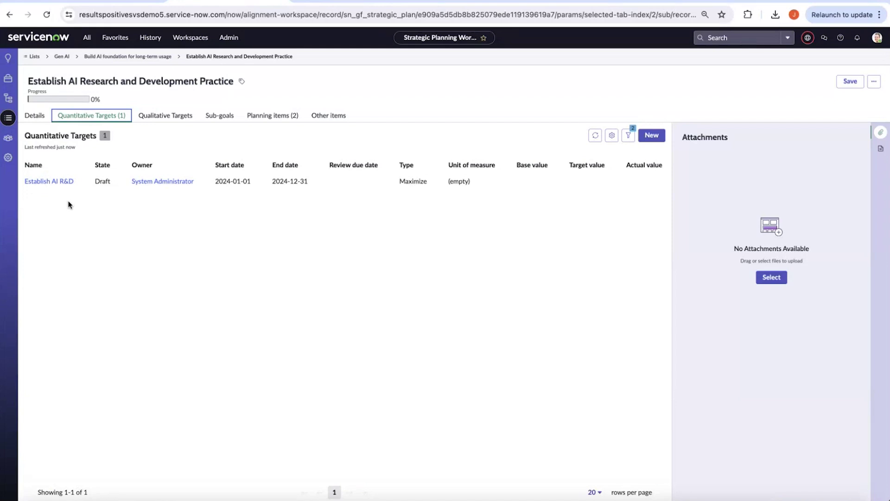
{"action": "left_click", "coordinate": [168, 115]}
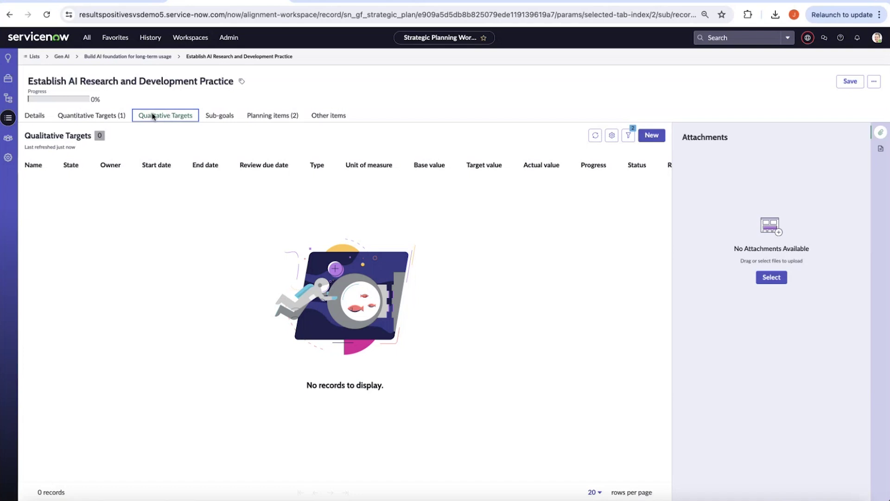
- Leave the goal record, return to the Gen AI Strategic Plan's prioritization, and show its items as a hierarchy
{"action": "left_click", "coordinate": [126, 56]}
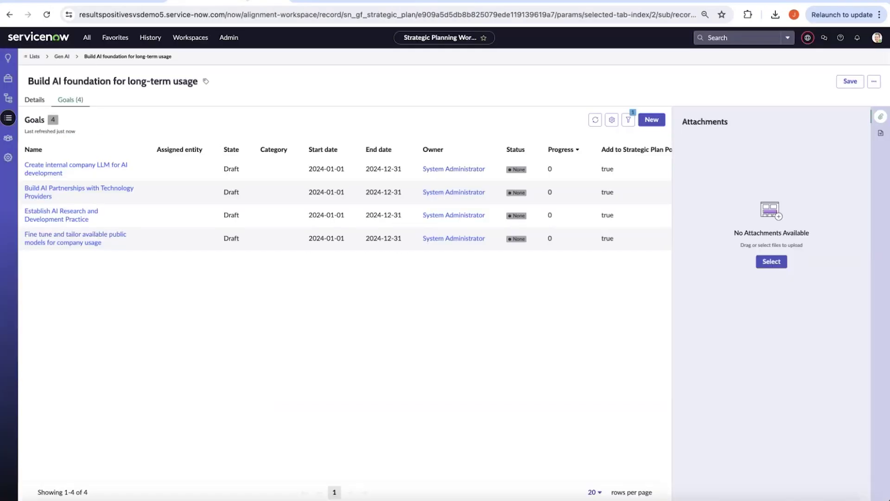
{"action": "left_click", "coordinate": [7, 78]}
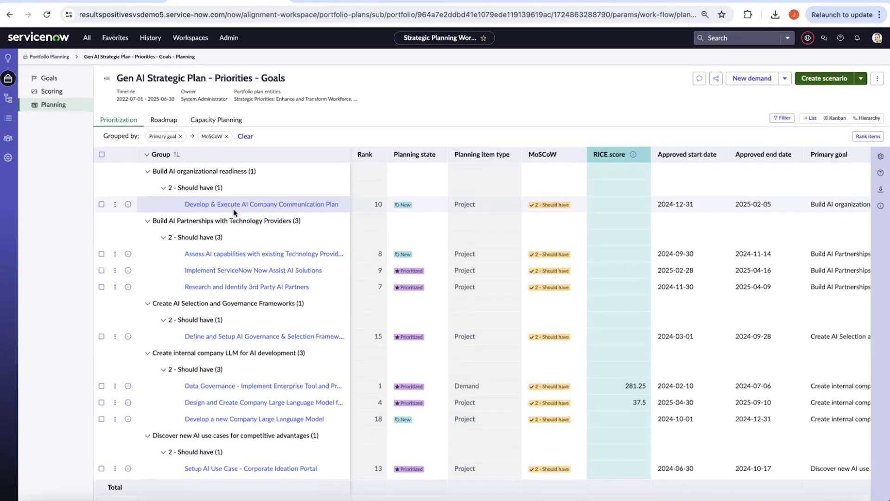
{"action": "left_click", "coordinate": [865, 119]}
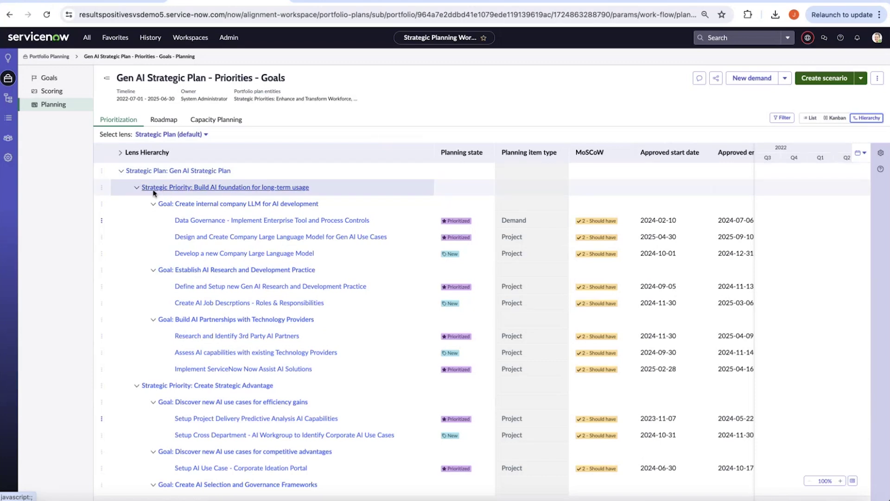
- Collapse all four strategic priorities in the hierarchy, and expand only Build AI foundation for long-term usage to review its goals and planning items
{"action": "left_click", "coordinate": [136, 187]}
{"action": "left_click", "coordinate": [136, 204]}
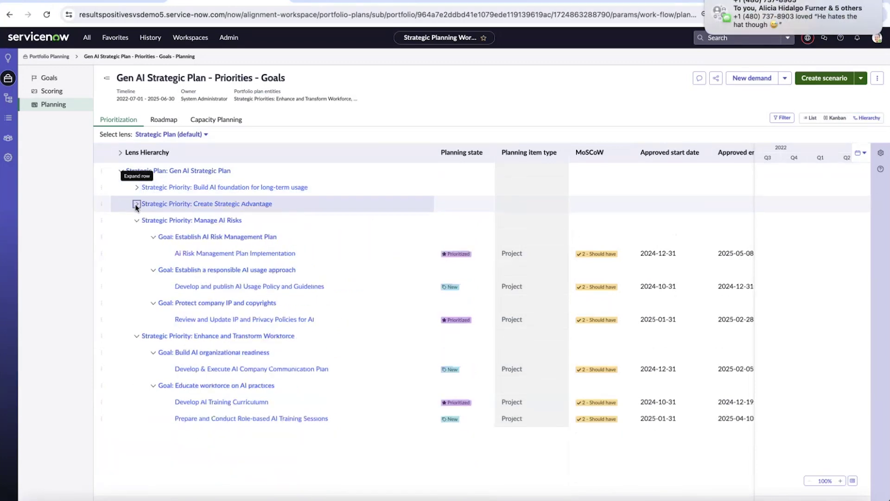
{"action": "left_click", "coordinate": [137, 219]}
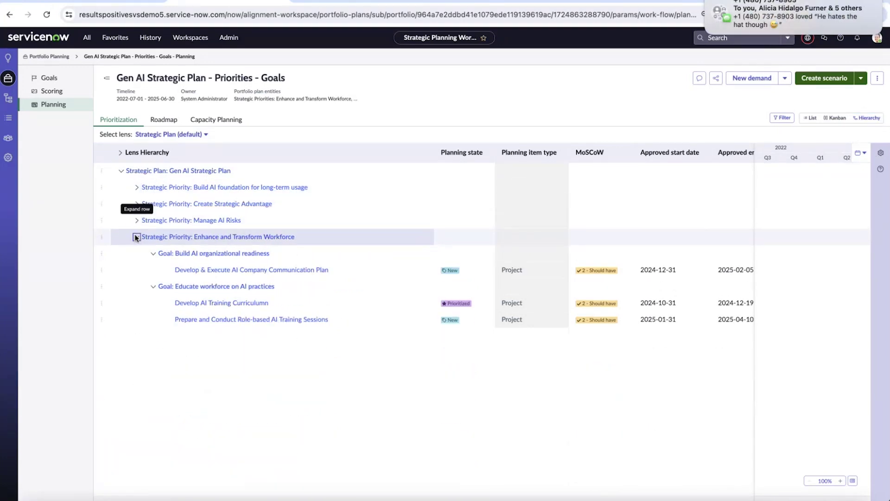
{"action": "left_click", "coordinate": [136, 237]}
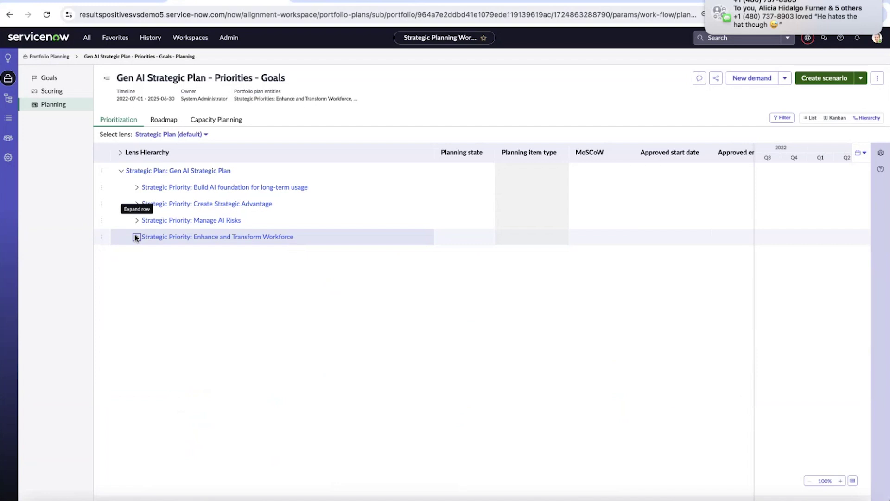
{"action": "left_click", "coordinate": [137, 187]}
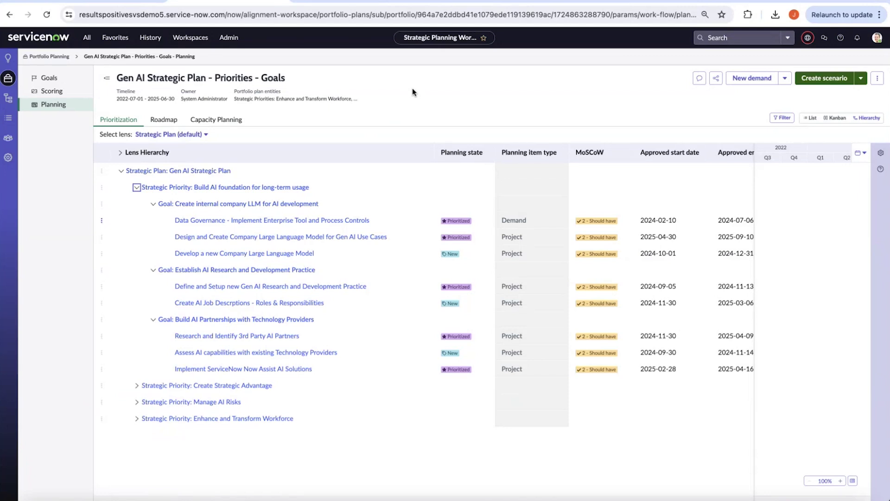
- View the plan's prioritization items as a Kanban board, and return to the hierarchy view
{"action": "left_click", "coordinate": [878, 82]}
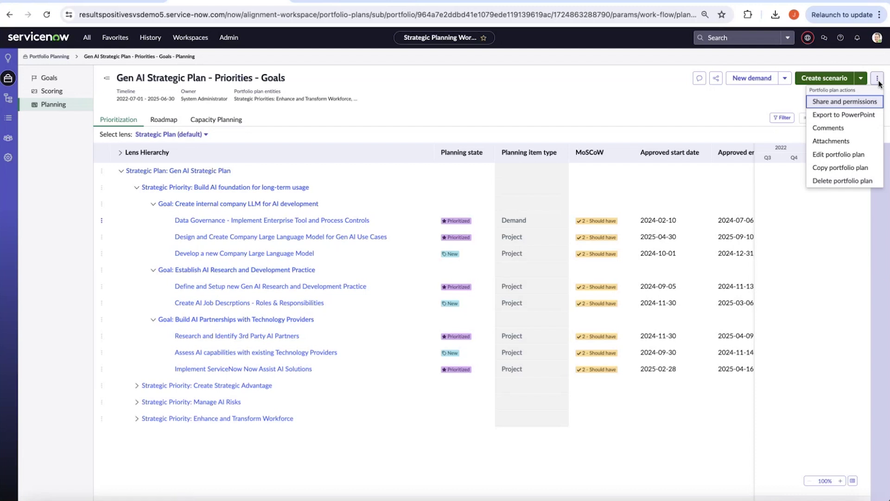
{"action": "left_click", "coordinate": [744, 113]}
{"action": "left_click", "coordinate": [836, 119]}
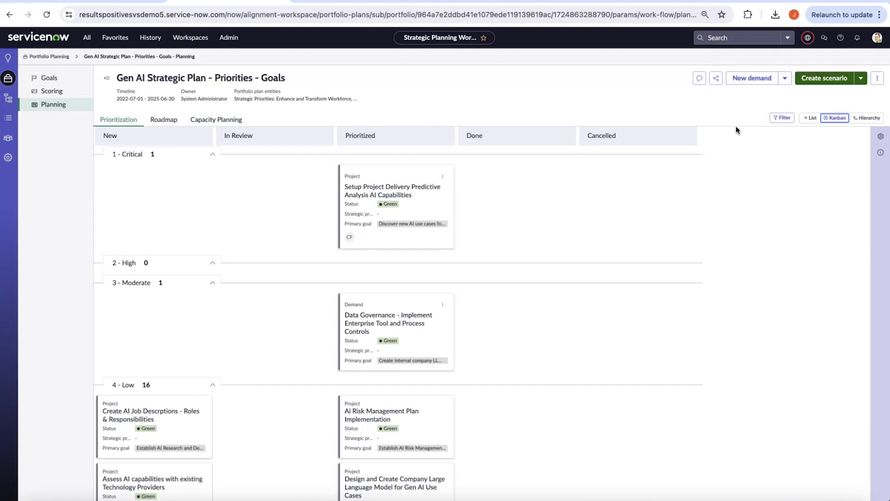
{"action": "left_click", "coordinate": [864, 117]}
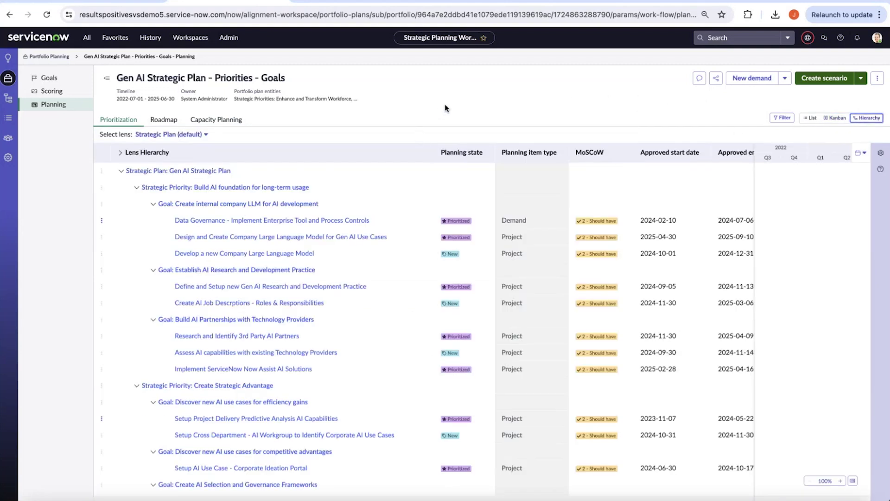
- Check the portfolio plan's Export to PowerPoint template options without exporting, and switch to Microsoft PowerPoint
{"action": "left_click", "coordinate": [881, 81]}
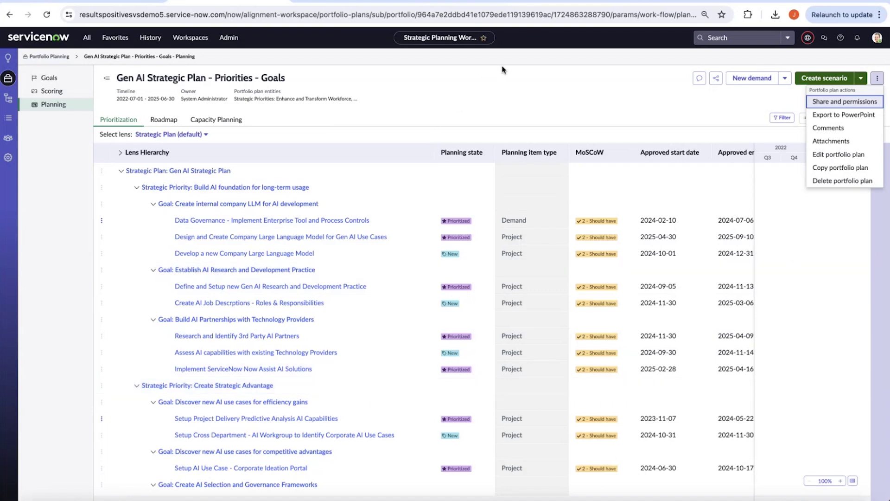
{"action": "left_click", "coordinate": [827, 115]}
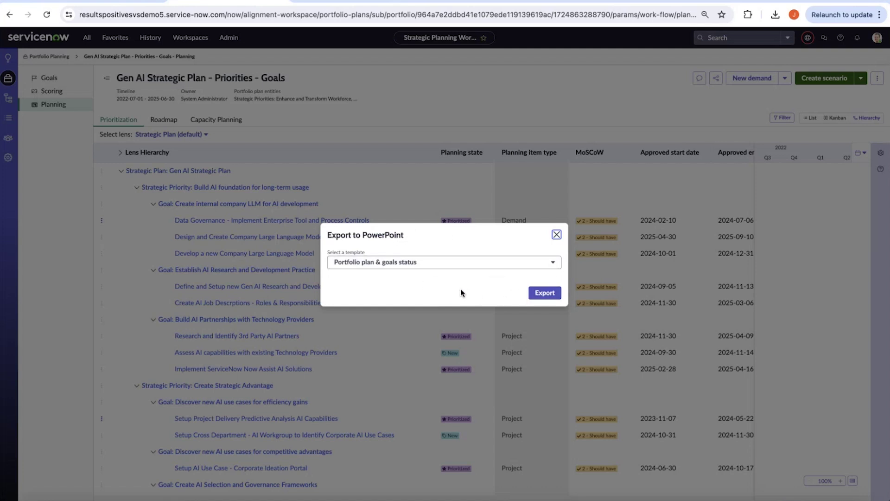
{"action": "left_click", "coordinate": [556, 235]}
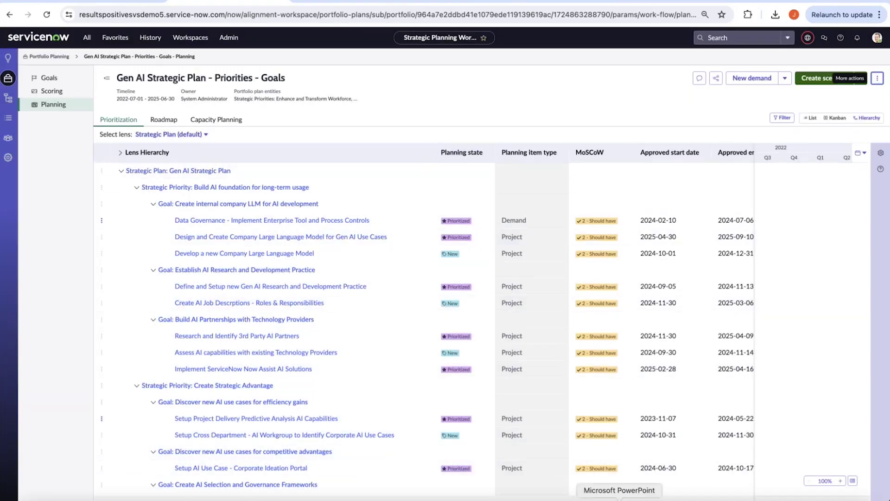
{"action": "left_click", "coordinate": [619, 498]}
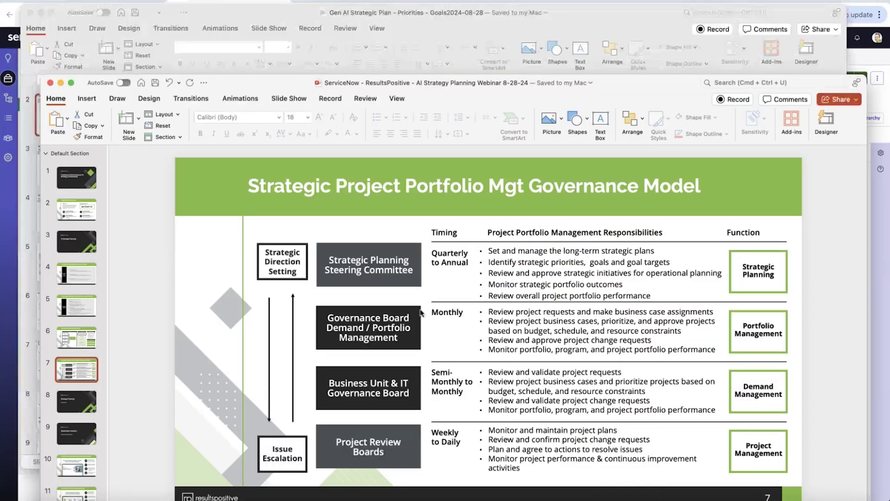